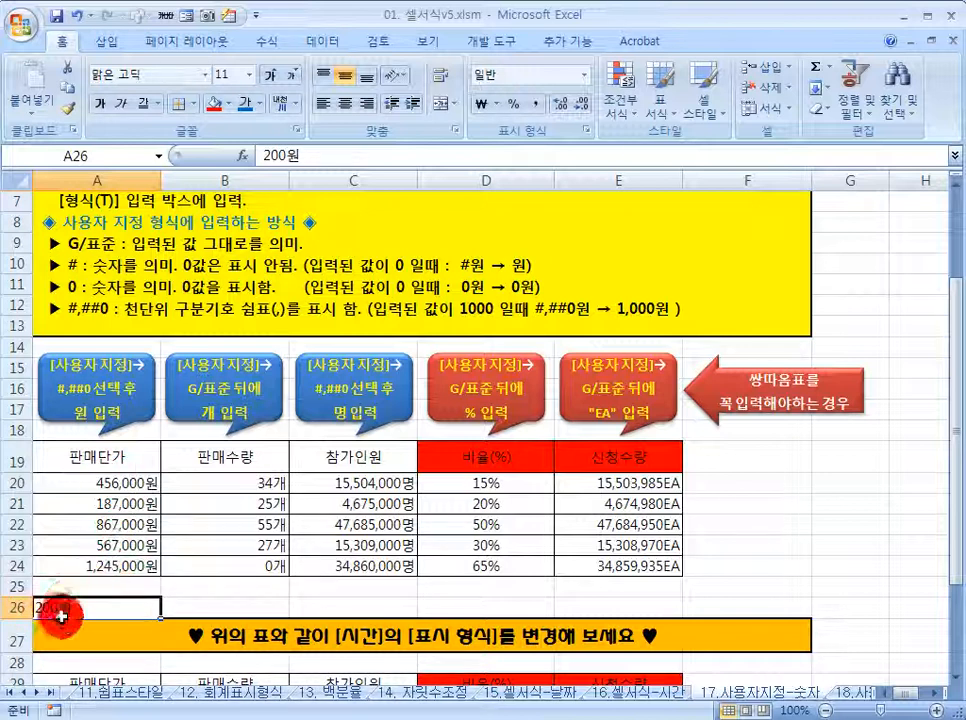
Step: Compare the stored values of the formatted 판매단가 cell A20 and 판매수량 cell B20 with their displayed units
left_click(212, 603)
left_click(201, 589)
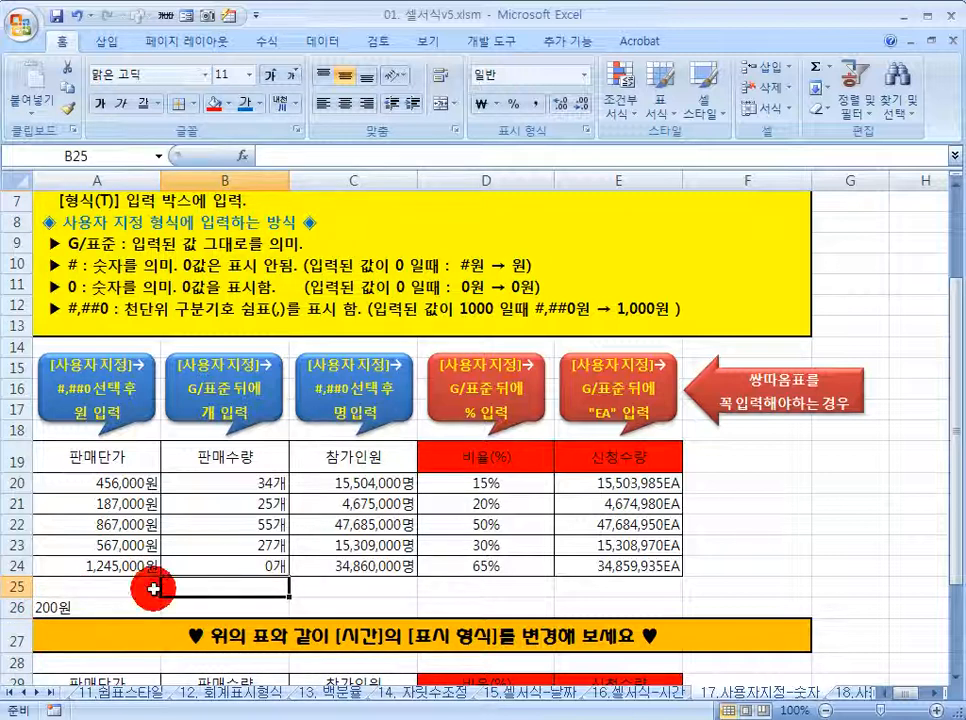
left_click(119, 483)
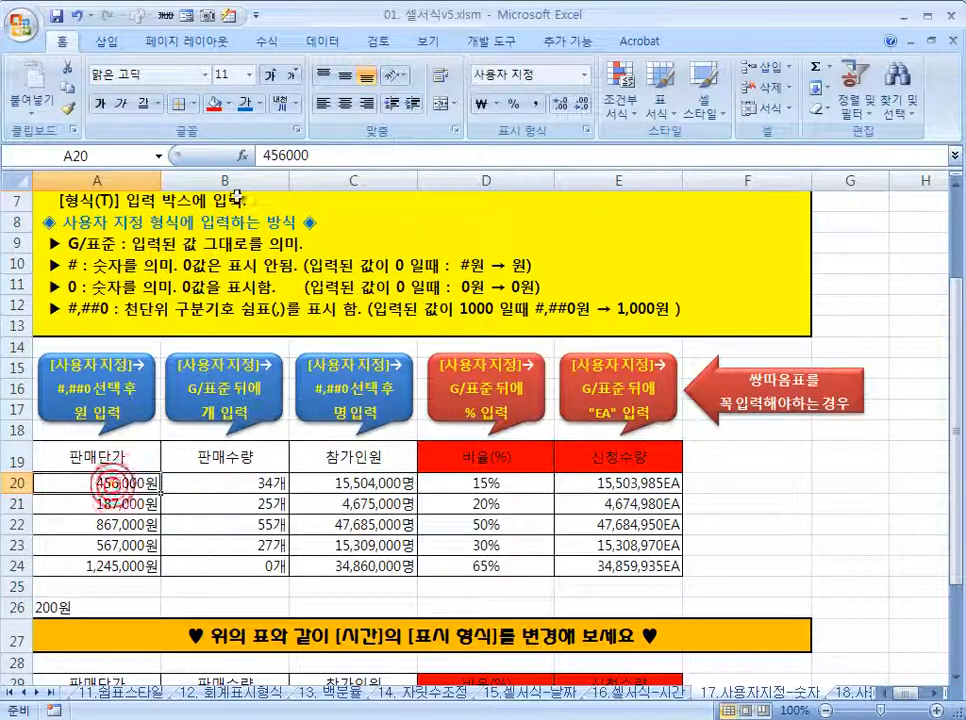
left_click(297, 163)
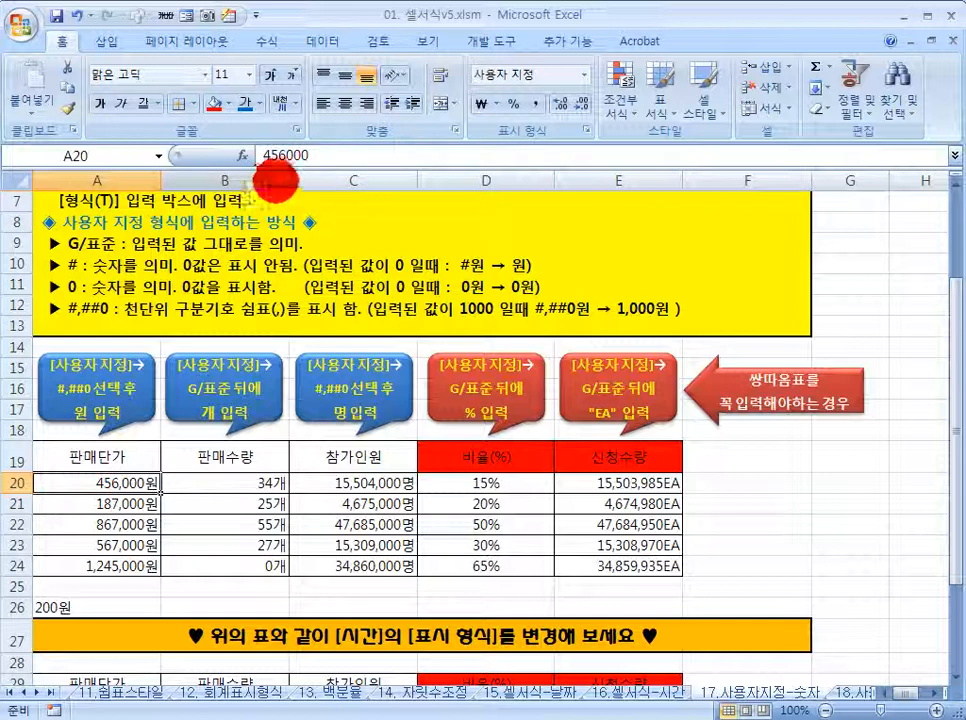
left_click_drag(279, 181, 341, 141)
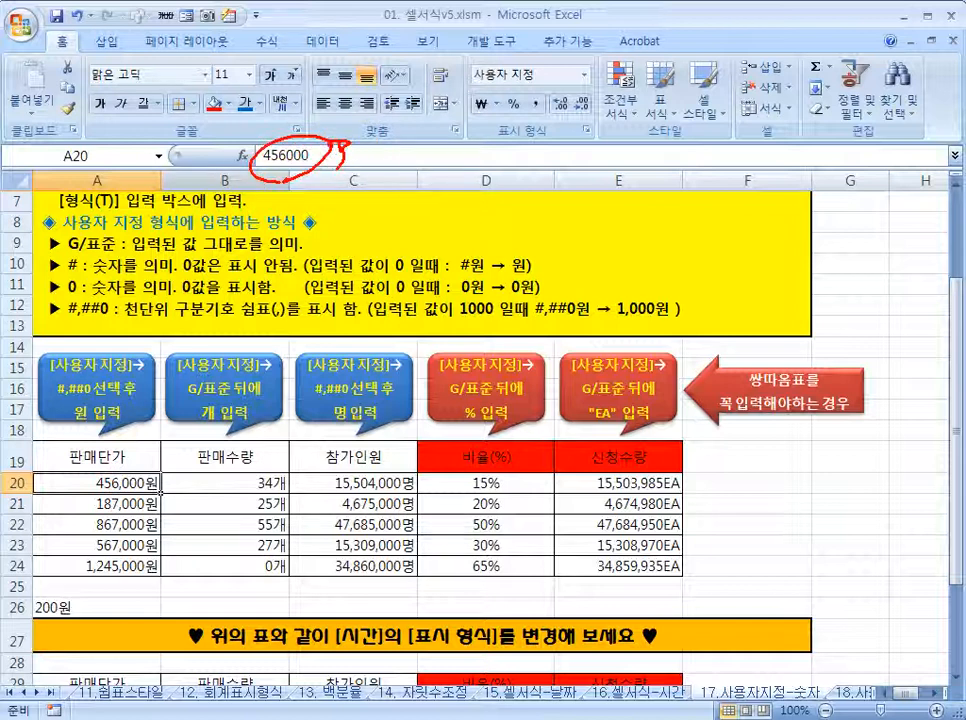
mouse_move(144, 470)
left_mouse_down()
mouse_move(136, 510)
mouse_move(172, 548)
left_mouse_up()
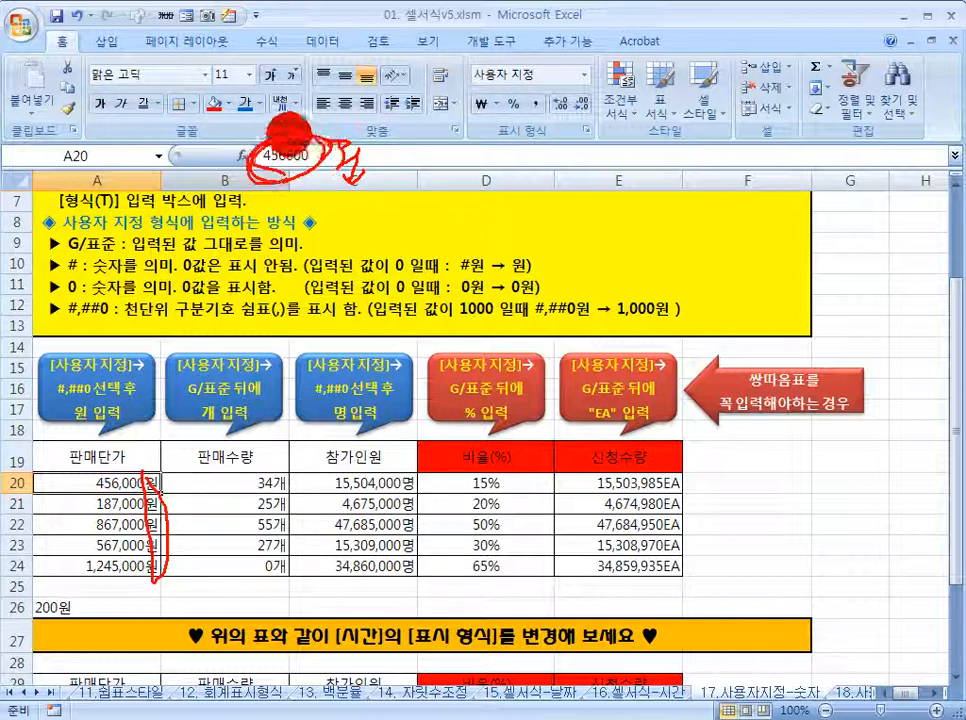
key("Escape")
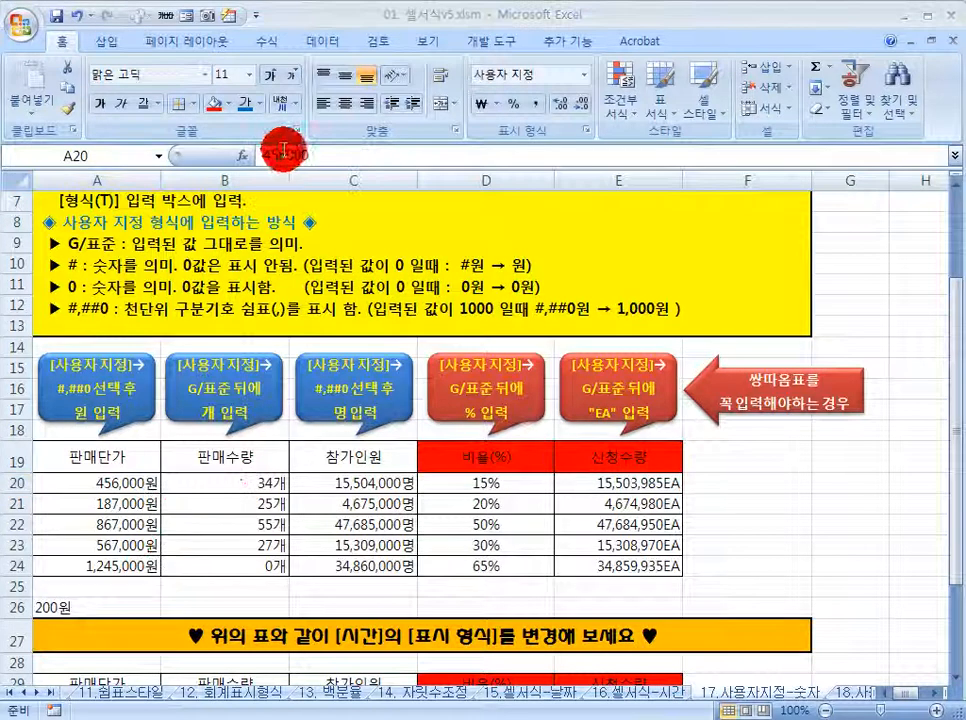
left_click(250, 480)
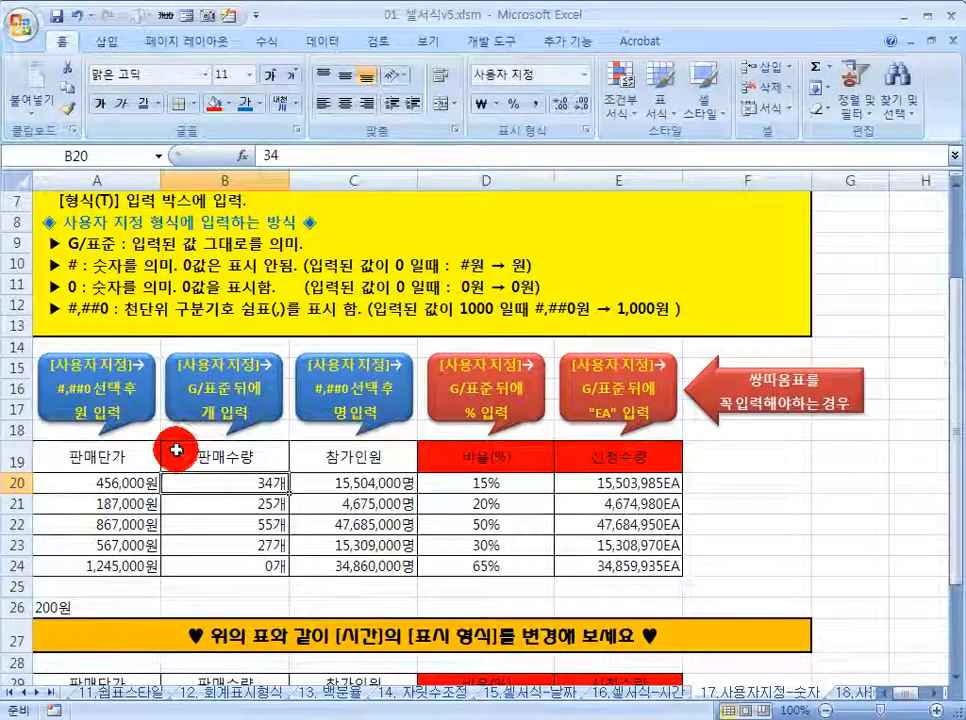
Step: Open the cell formatting for the 판매단가 values in A30:A34 and choose the custom (사용자 지정) number category
scroll(177, 420, "down", 3)
scroll(176, 441, "down", 1)
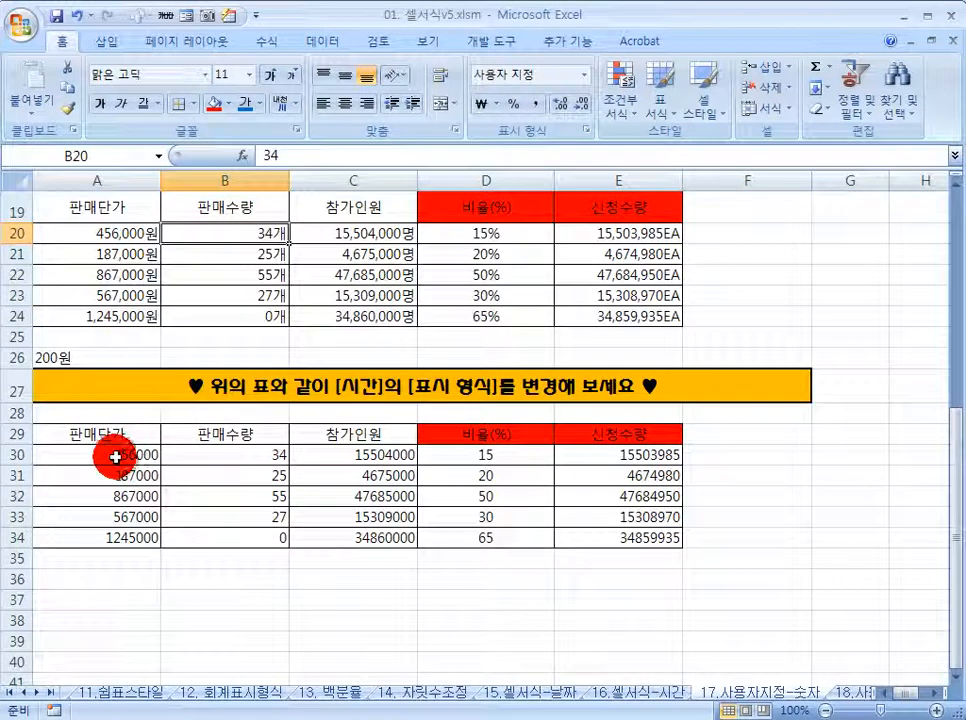
left_click(130, 454)
left_click(130, 454)
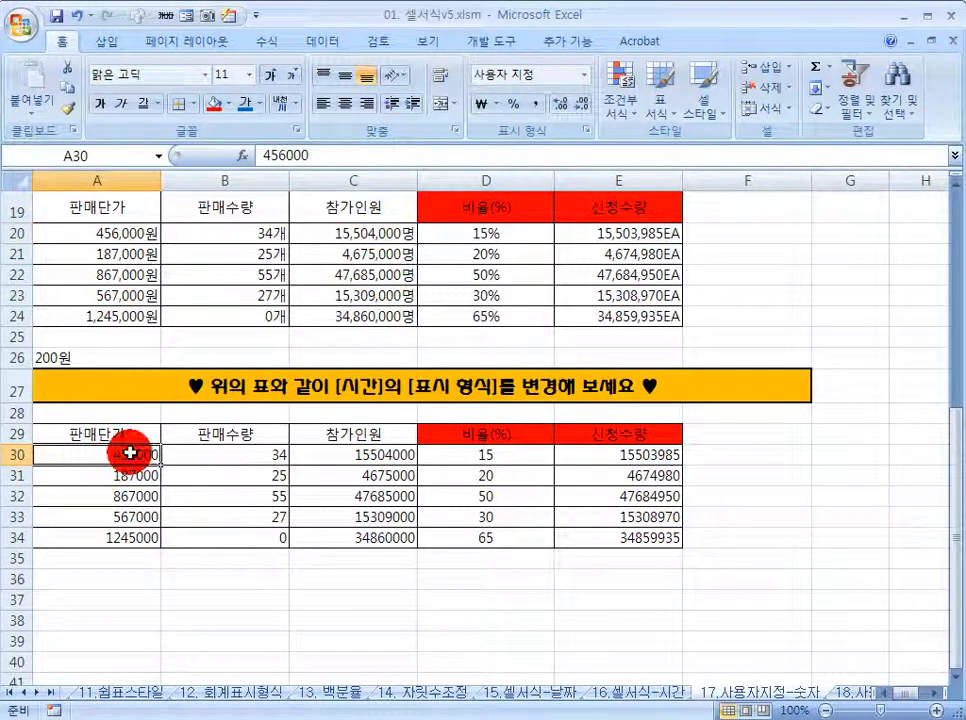
left_click_drag(130, 454, 129, 530)
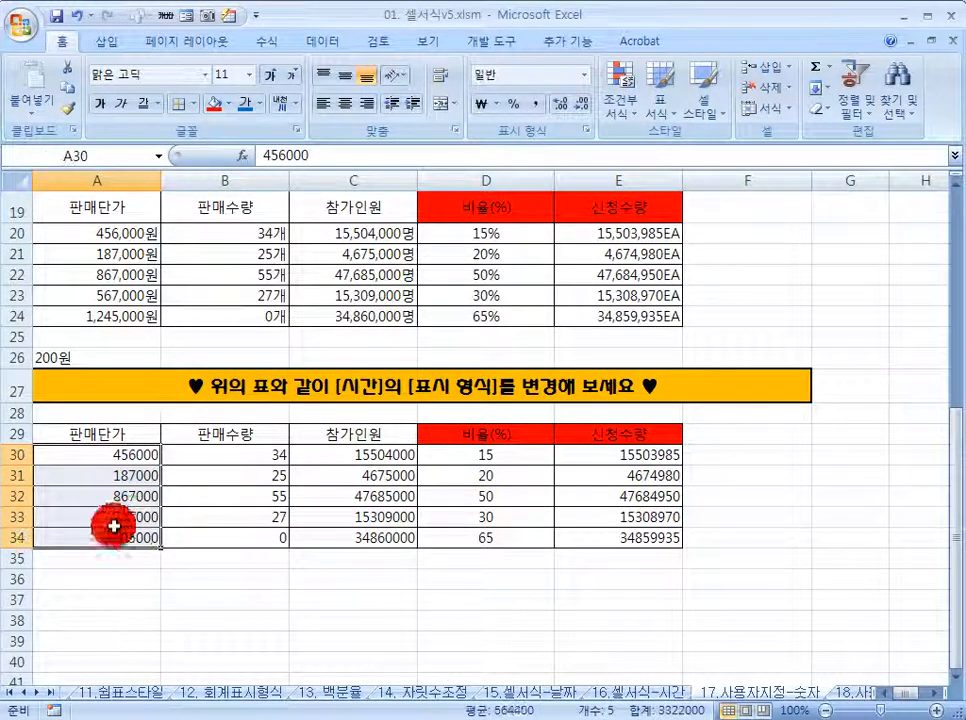
right_click(100, 484)
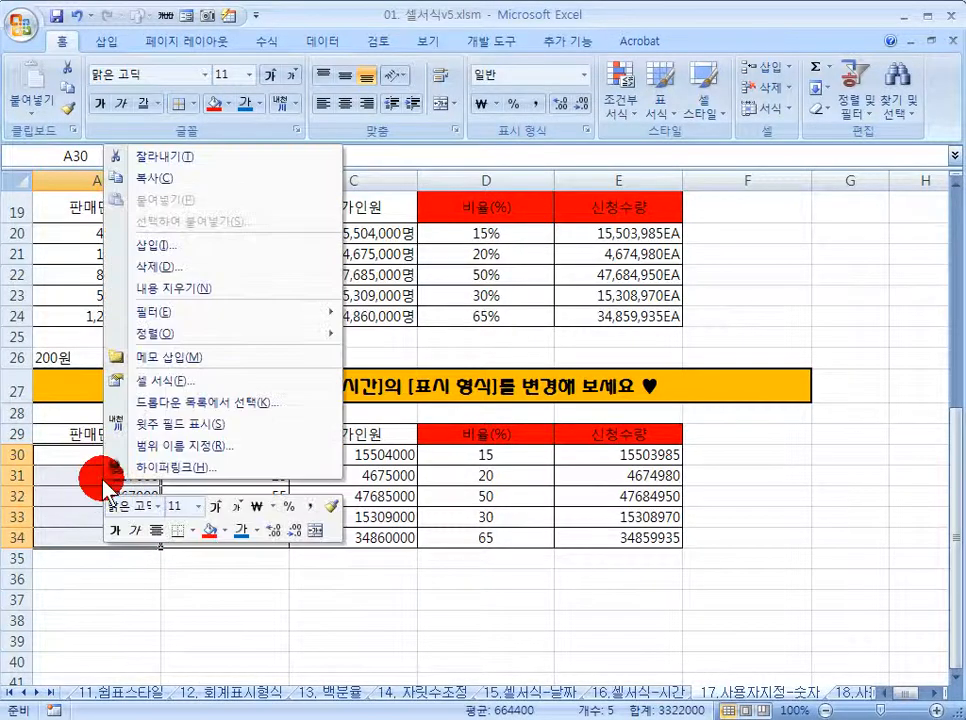
left_click(175, 385)
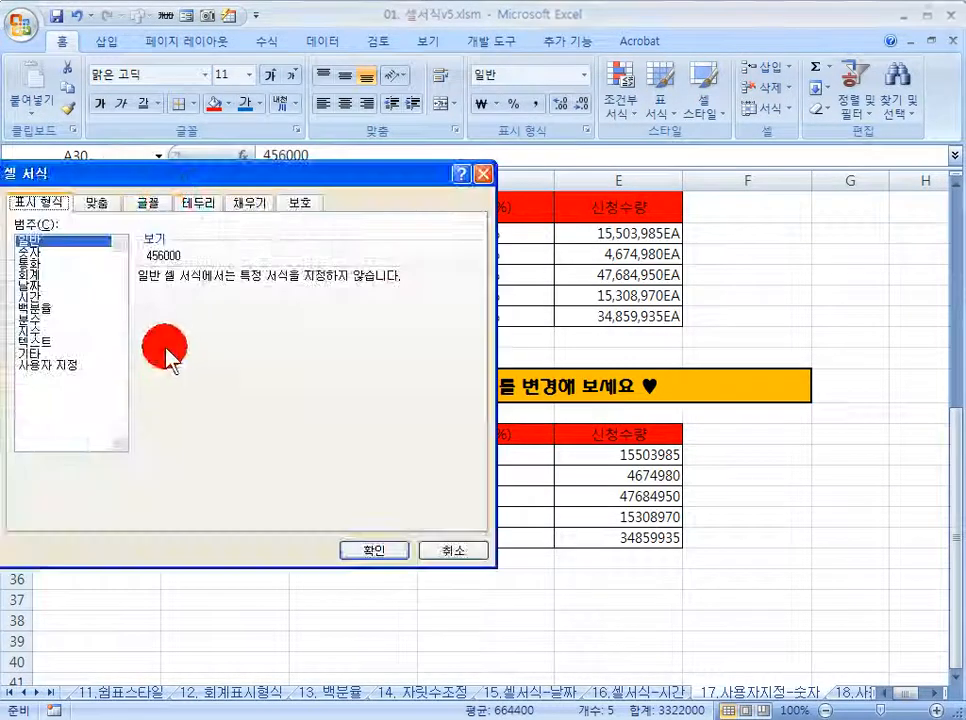
left_click_drag(172, 180, 390, 197)
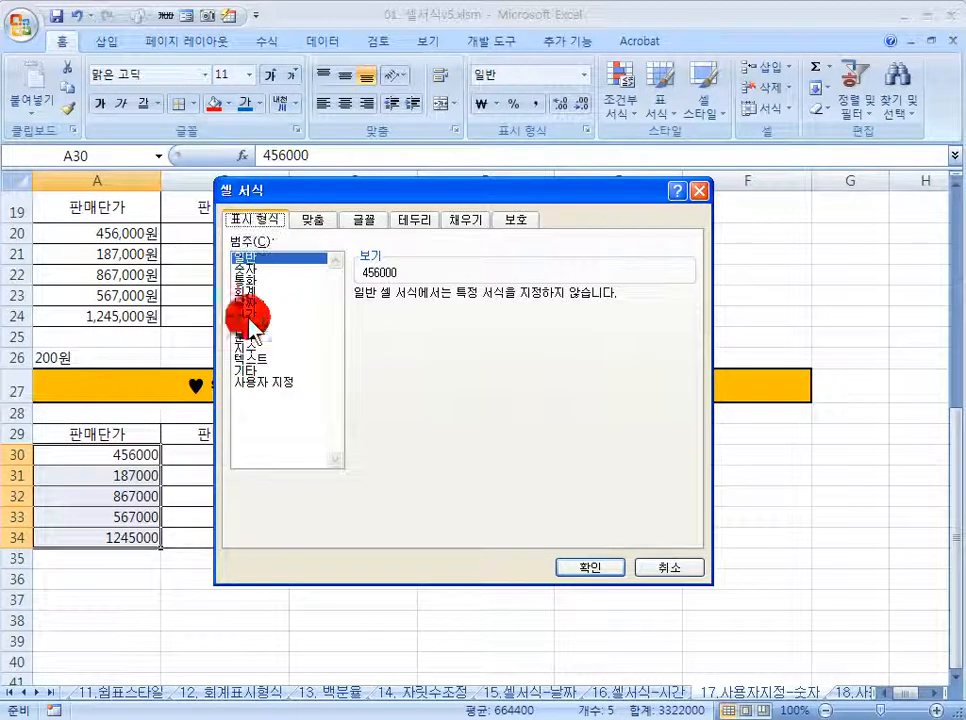
left_click(257, 383)
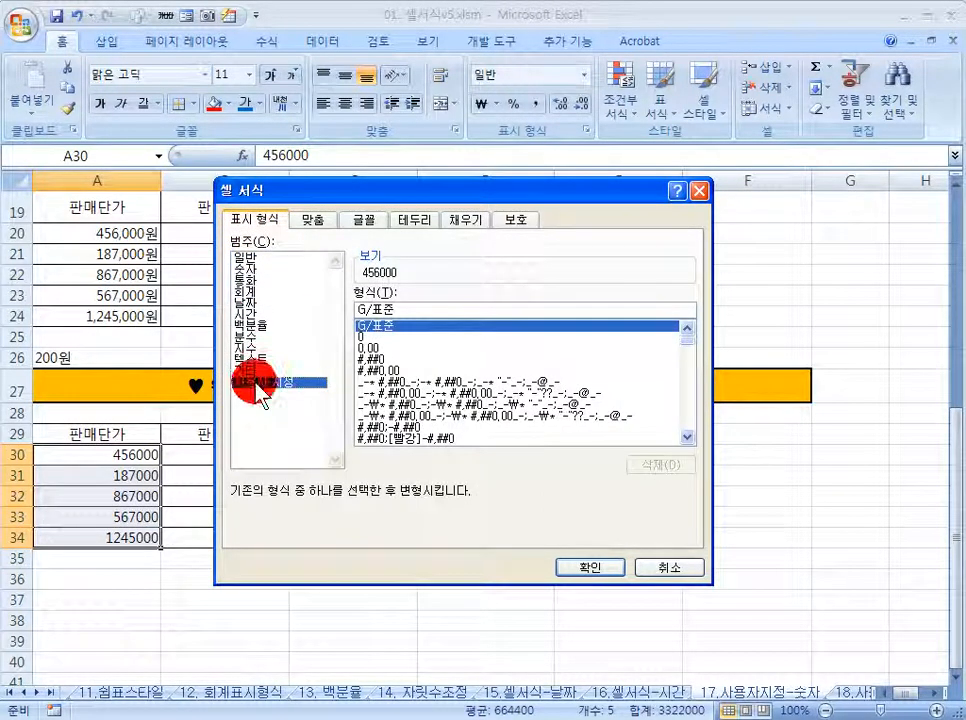
left_click_drag(302, 190, 291, 221)
Step: Try the custom format G/표준원 on the 판매단가 values and compare its preview with the formatted sample table
left_click(343, 343)
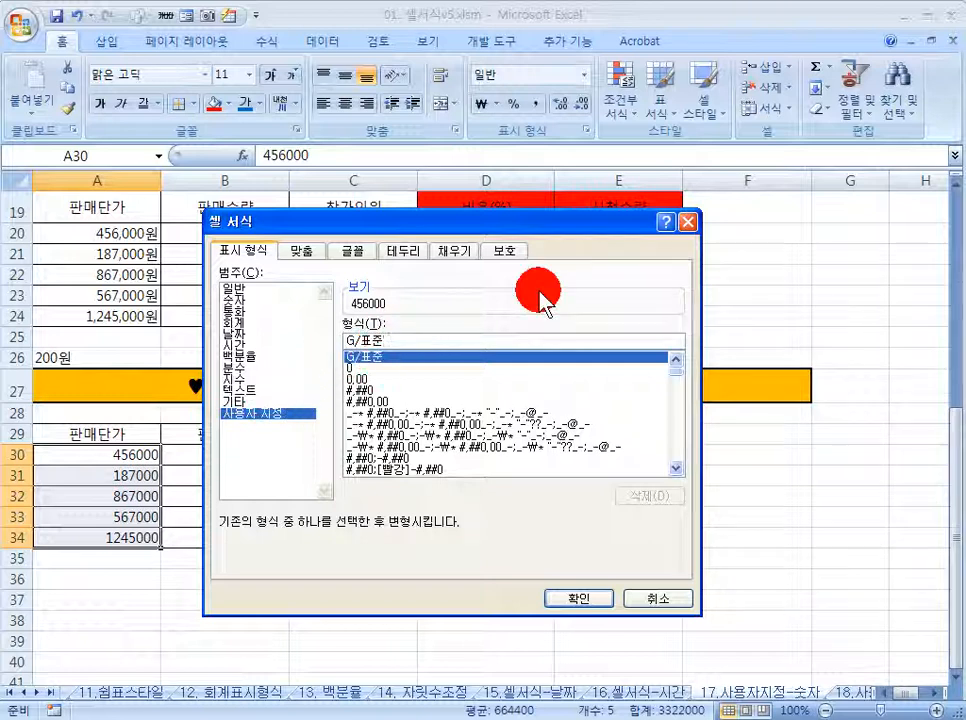
type("원")
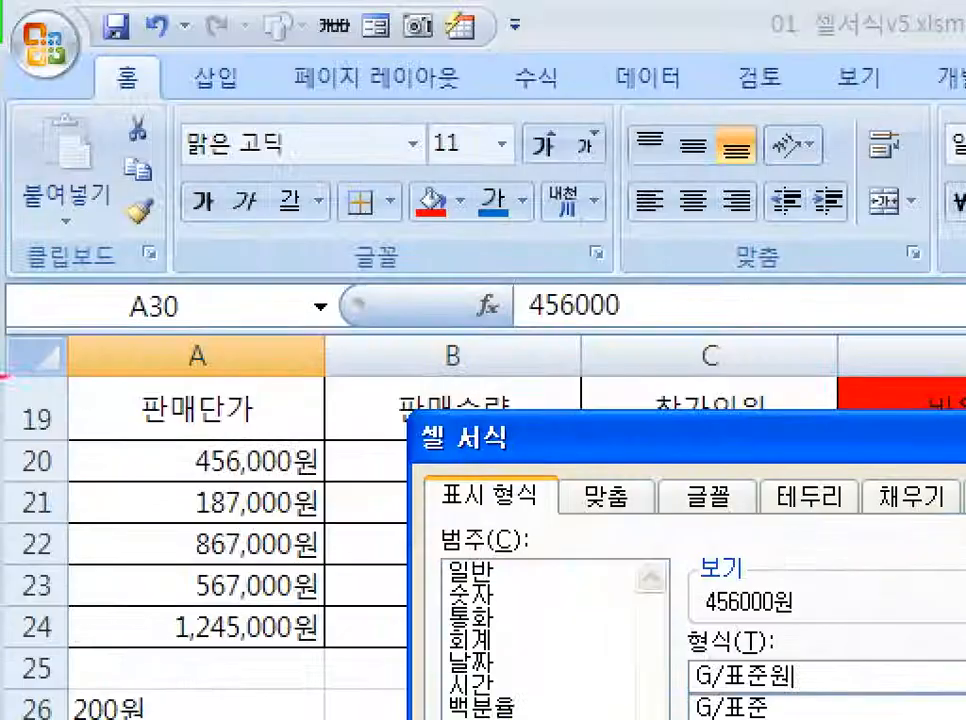
mouse_move(235, 482)
left_mouse_down()
mouse_move(255, 482)
mouse_move(248, 521)
left_mouse_up()
left_click_drag(238, 564, 249, 564)
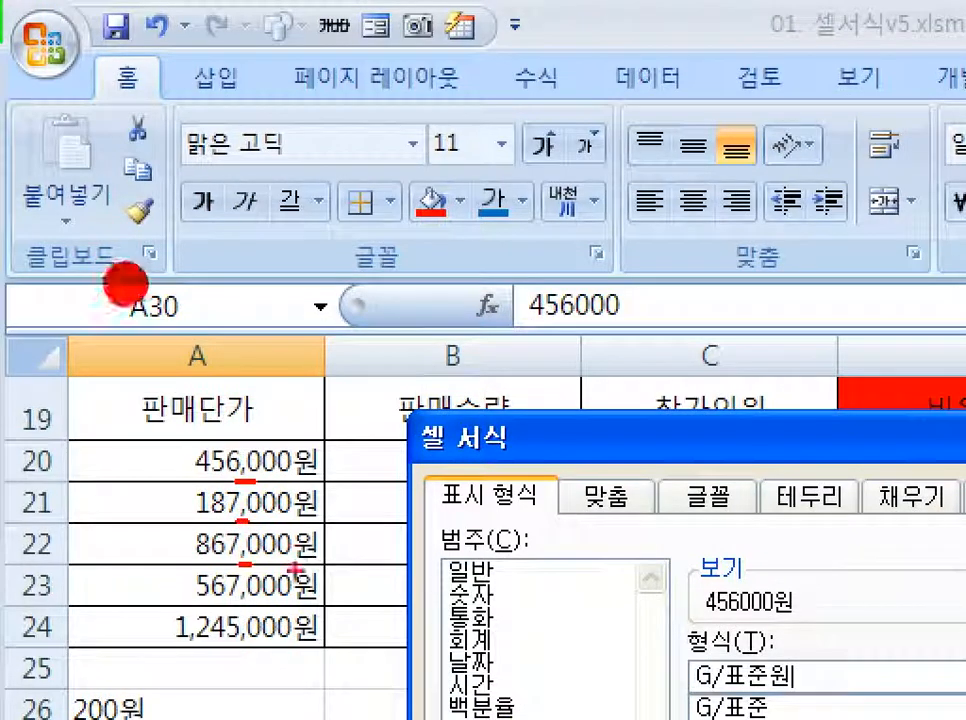
mouse_move(742, 662)
left_mouse_down()
mouse_move(788, 690)
mouse_move(784, 664)
left_mouse_up()
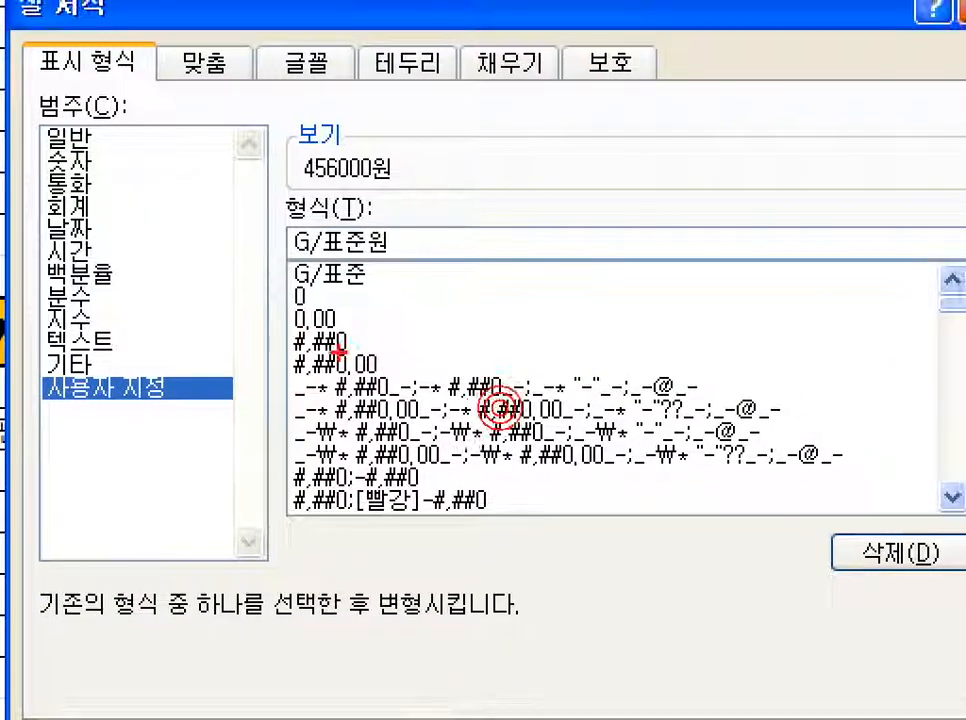
mouse_move(294, 357)
left_mouse_down()
mouse_move(346, 357)
mouse_move(380, 312)
left_mouse_up()
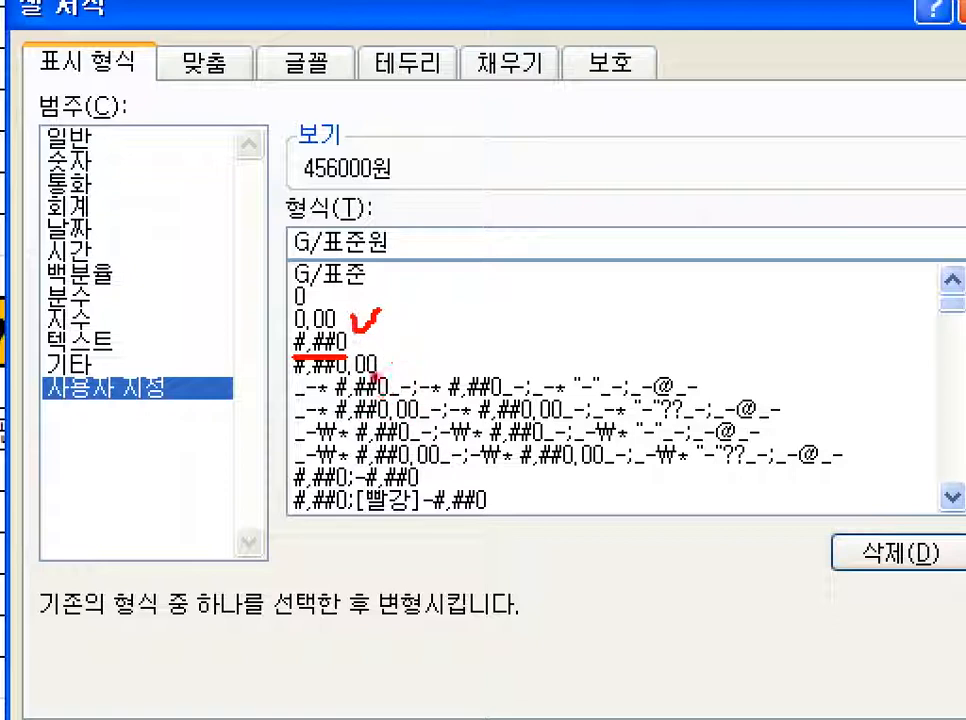
left_click_drag(342, 341, 376, 328)
left_click_drag(478, 316, 488, 335)
mouse_move(520, 294)
left_mouse_down()
mouse_move(530, 328)
mouse_move(522, 295)
left_mouse_up()
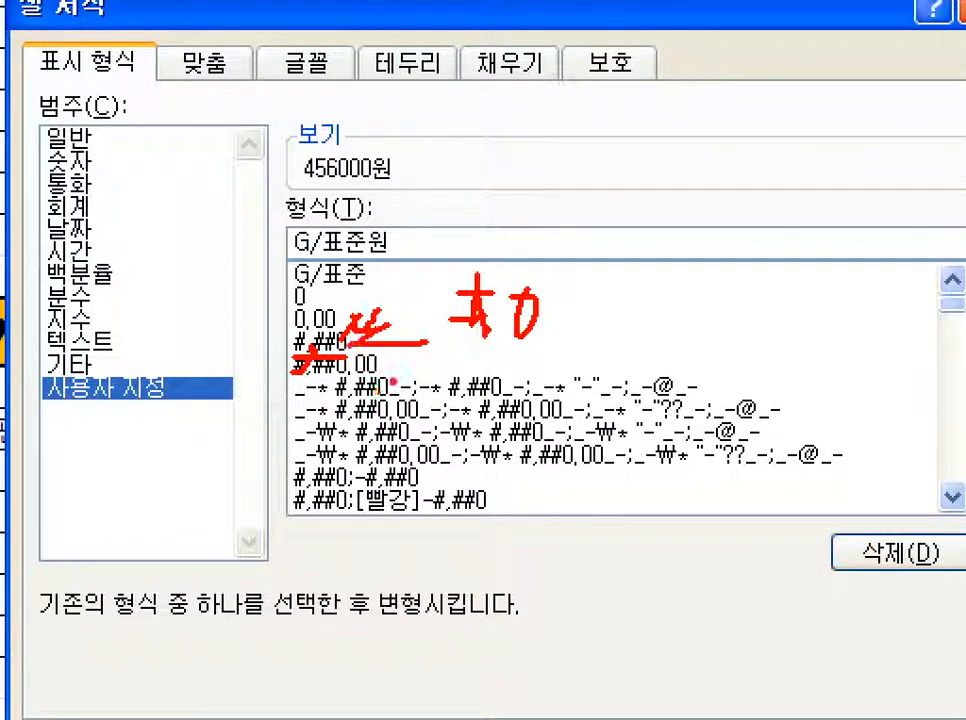
left_click_drag(350, 312, 345, 348)
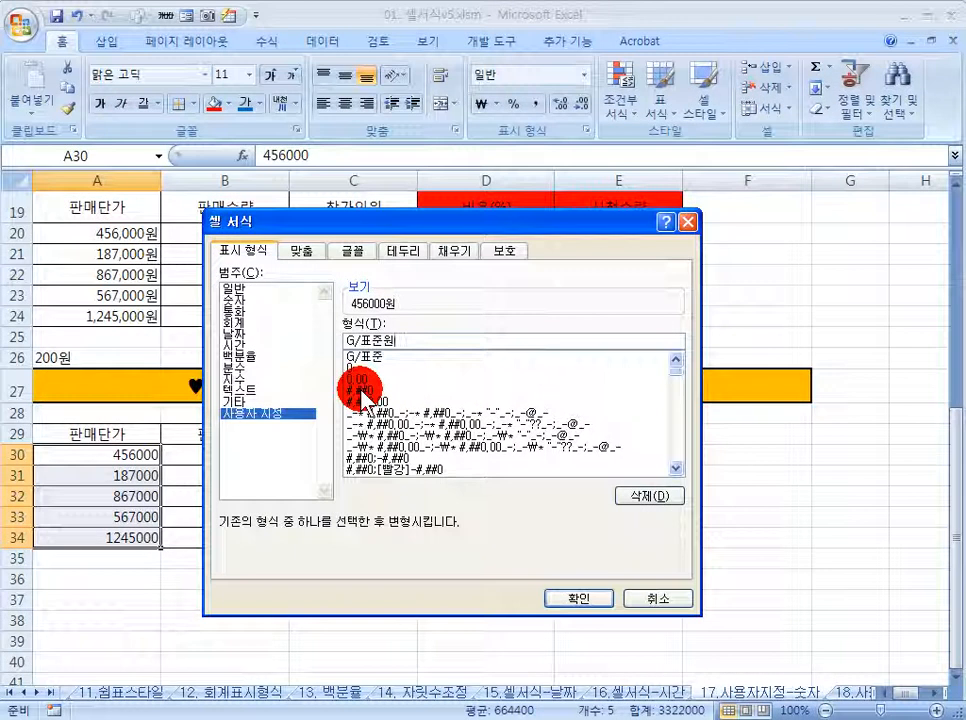
Step: Apply the custom number format #,##0원 to the 판매단가 values in A30:A34
left_click(362, 391)
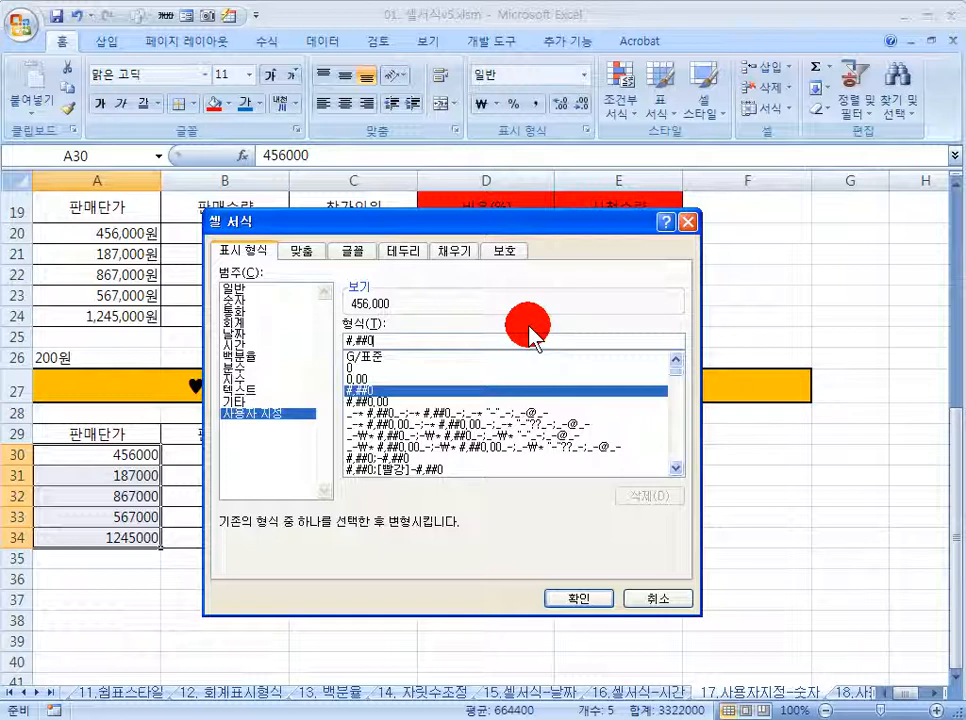
type("원")
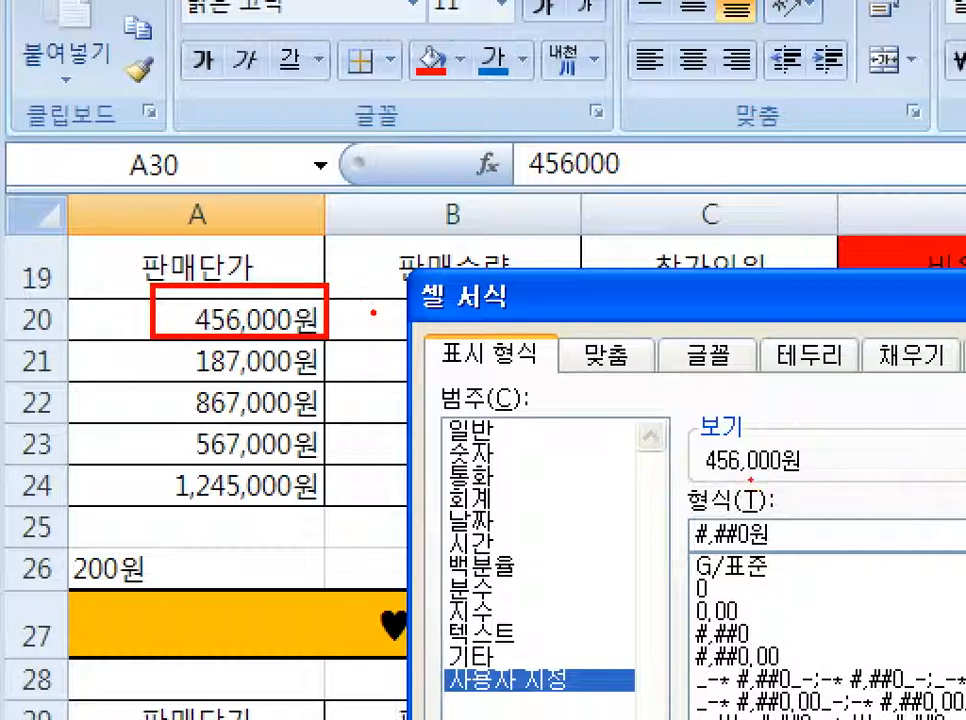
mouse_move(799, 480)
left_mouse_down()
mouse_move(807, 443)
mouse_move(780, 438)
mouse_move(783, 481)
left_mouse_up()
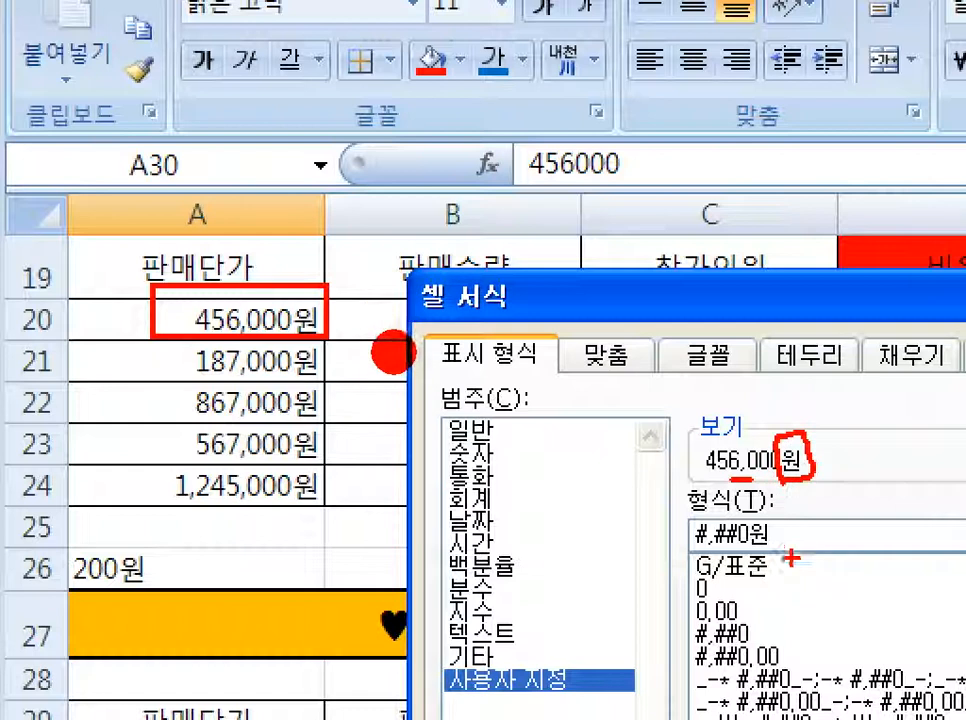
mouse_move(690, 548)
left_mouse_down()
mouse_move(792, 546)
mouse_move(713, 511)
mouse_move(682, 515)
left_mouse_up()
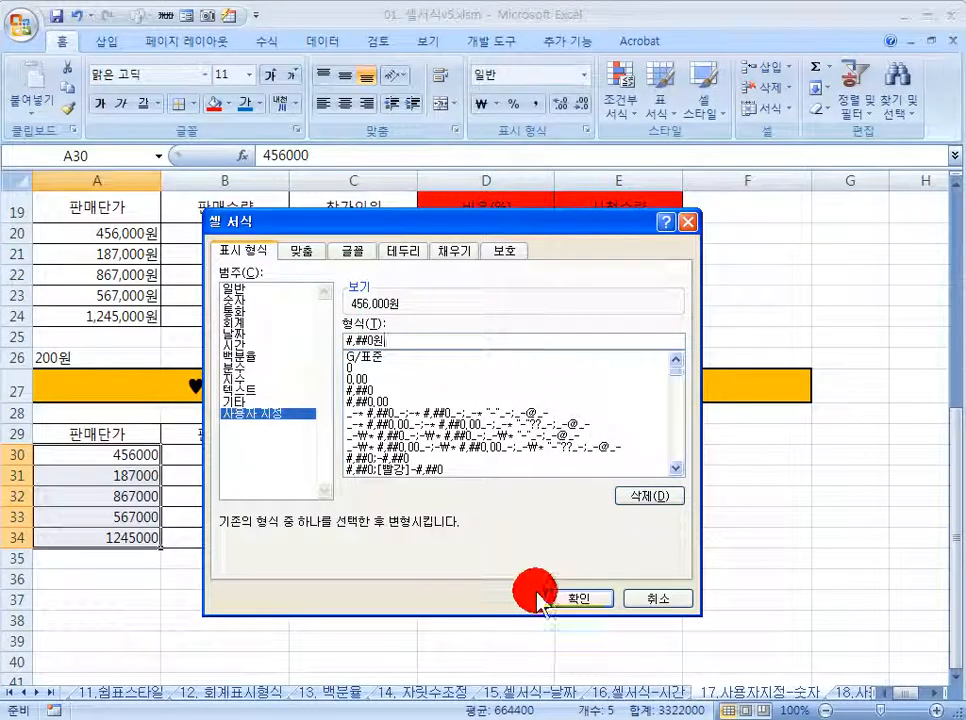
left_click(571, 598)
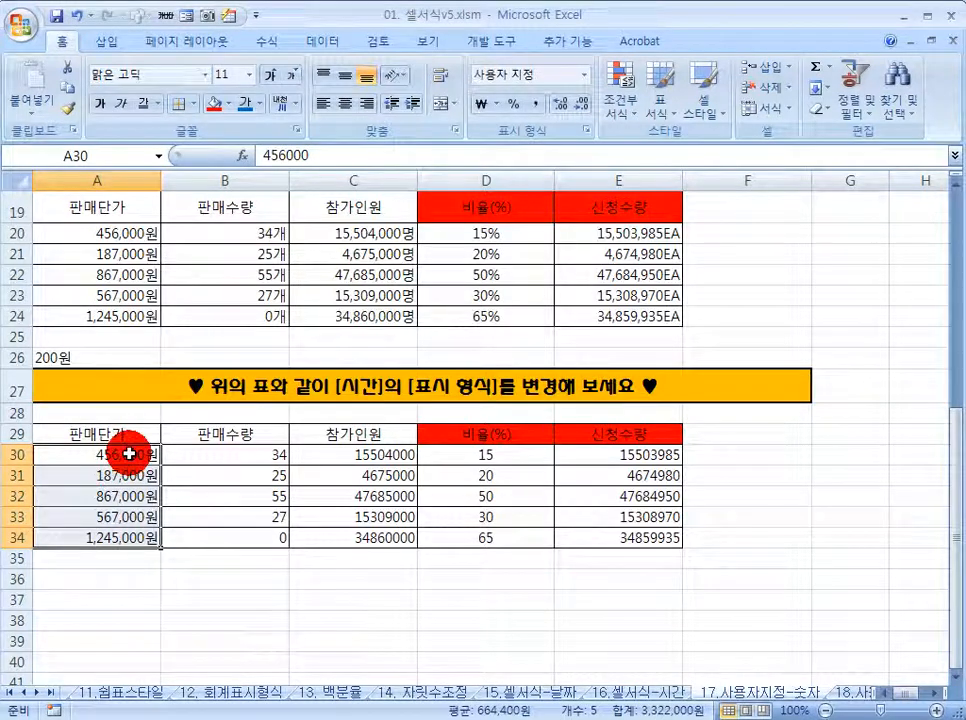
Step: Apply the custom number format G/표준개 to the 판매수량 values in B30:B34
left_click(250, 456)
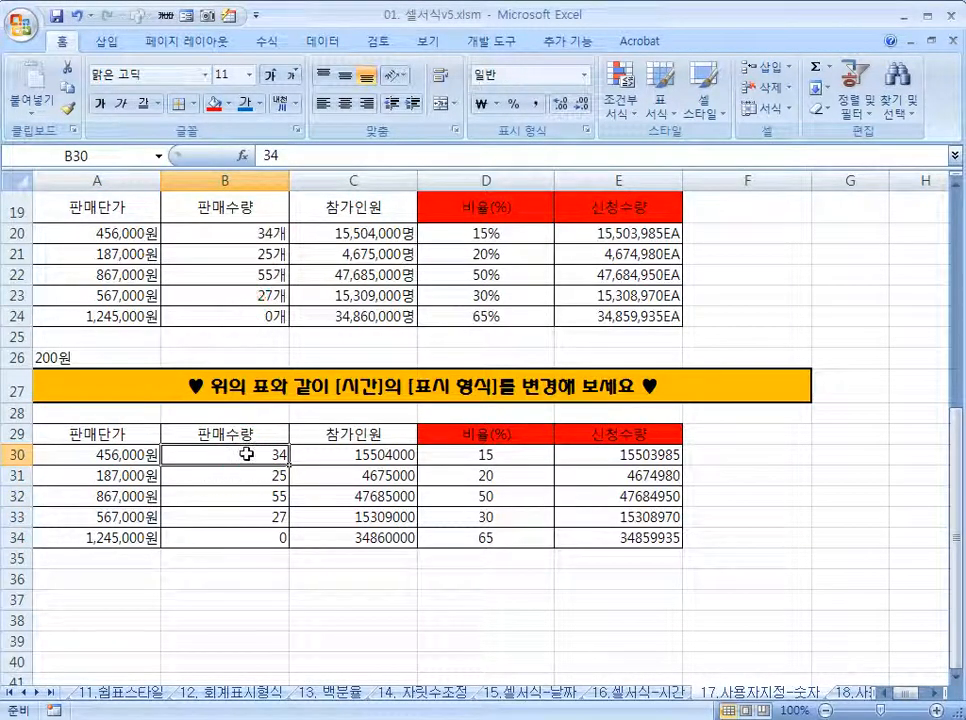
left_click_drag(246, 457, 248, 529)
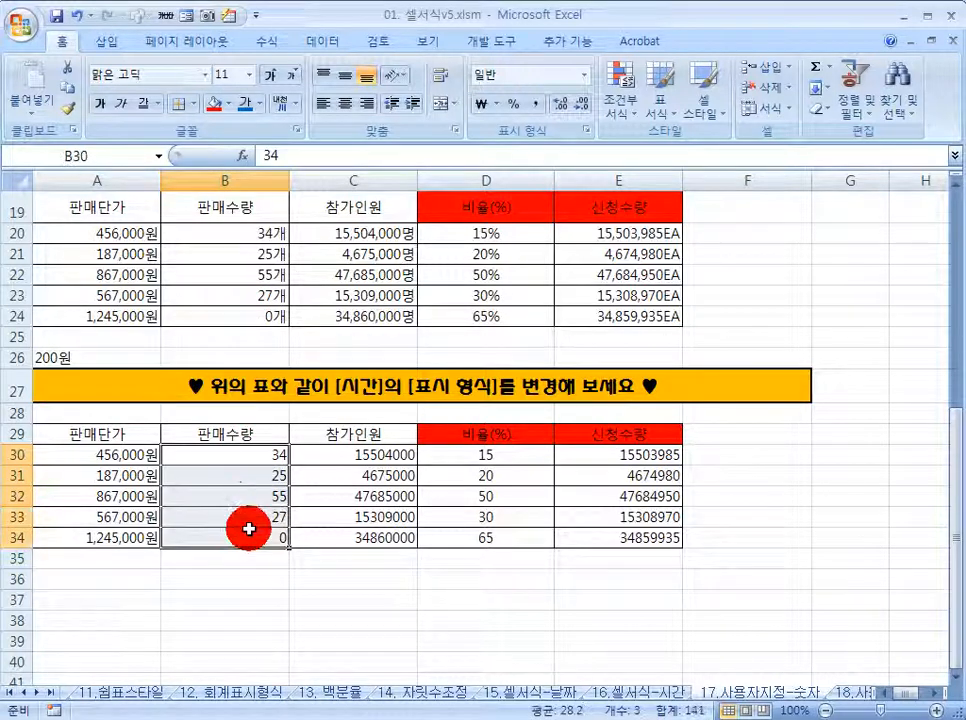
right_click(239, 494)
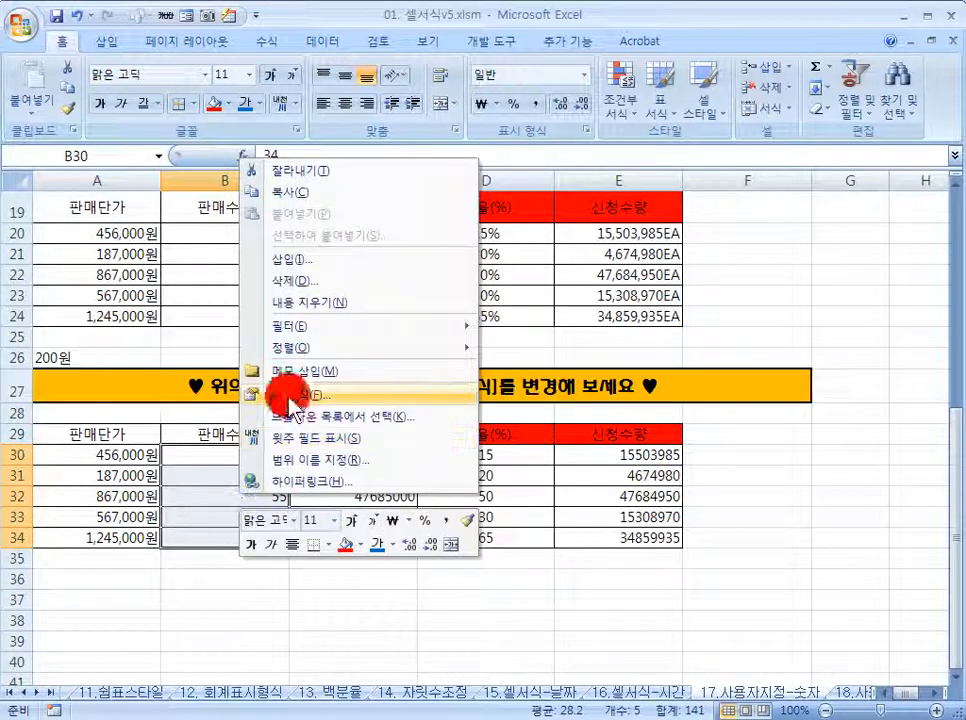
left_click(295, 405)
left_click_drag(159, 193, 488, 195)
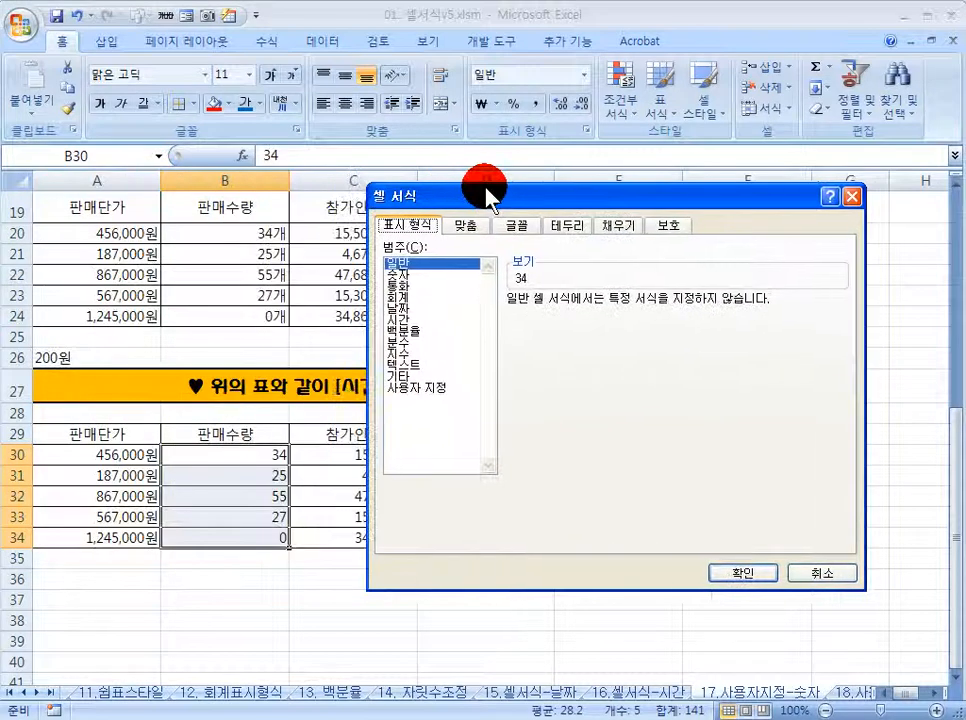
left_click(420, 390)
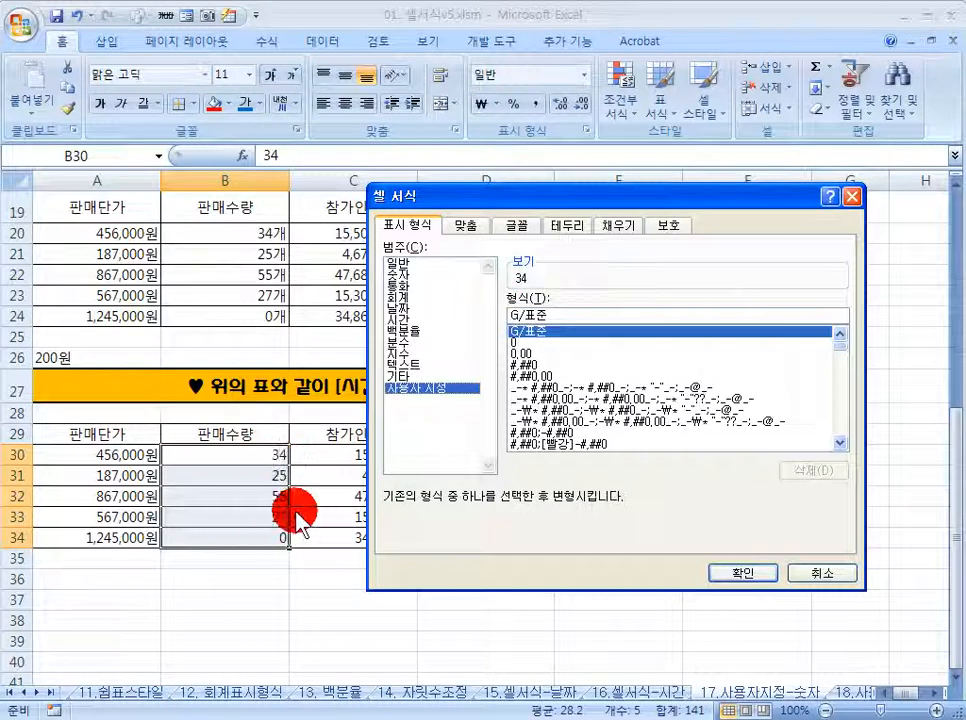
left_click(550, 316)
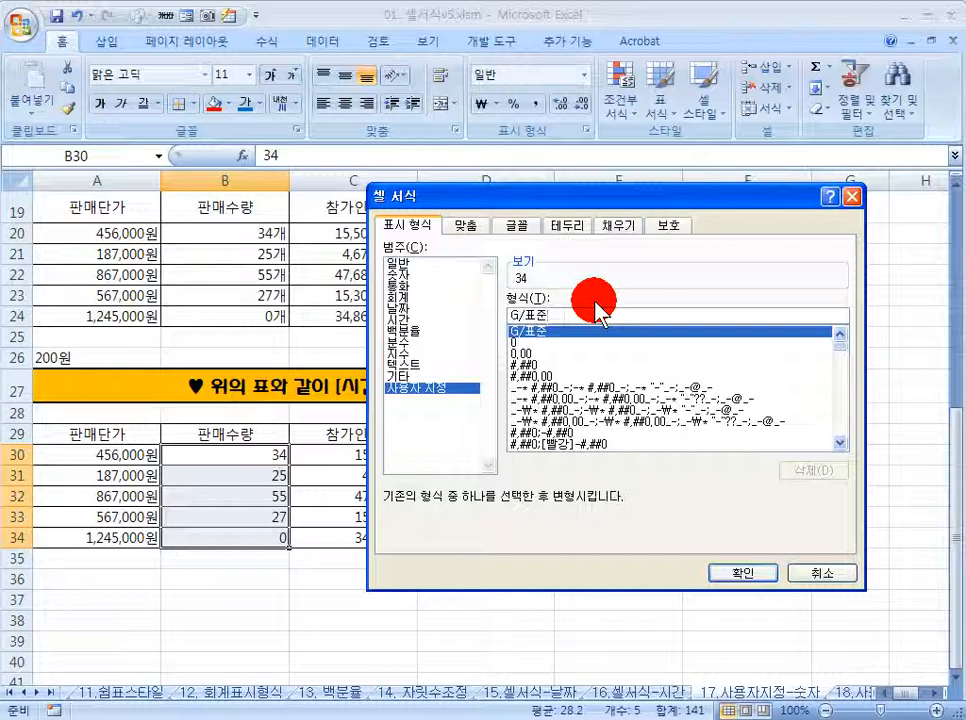
type("개")
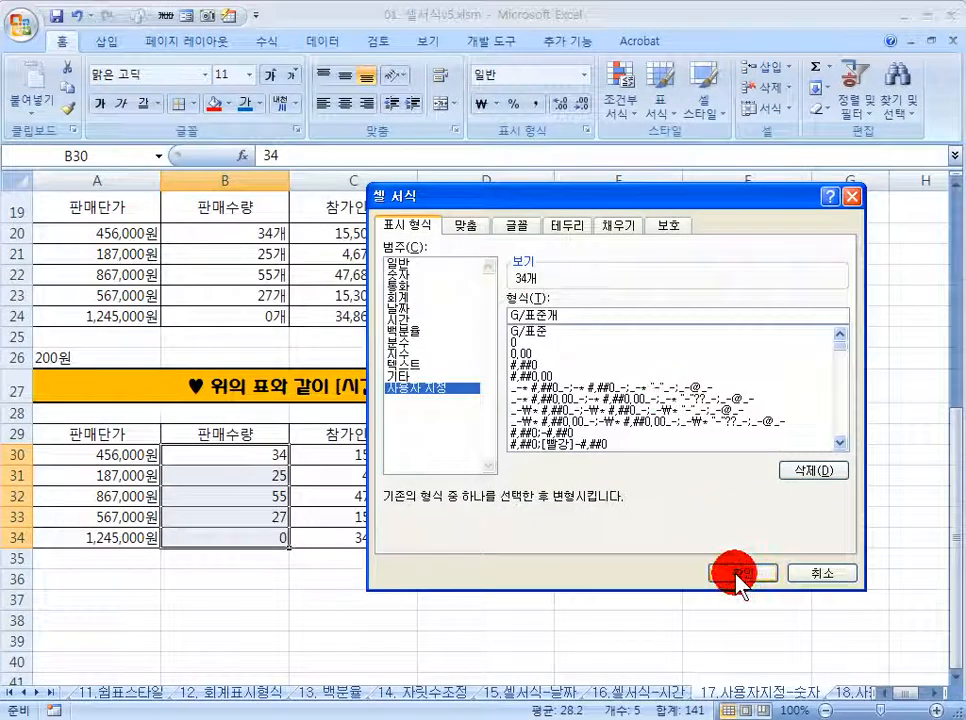
left_click(735, 571)
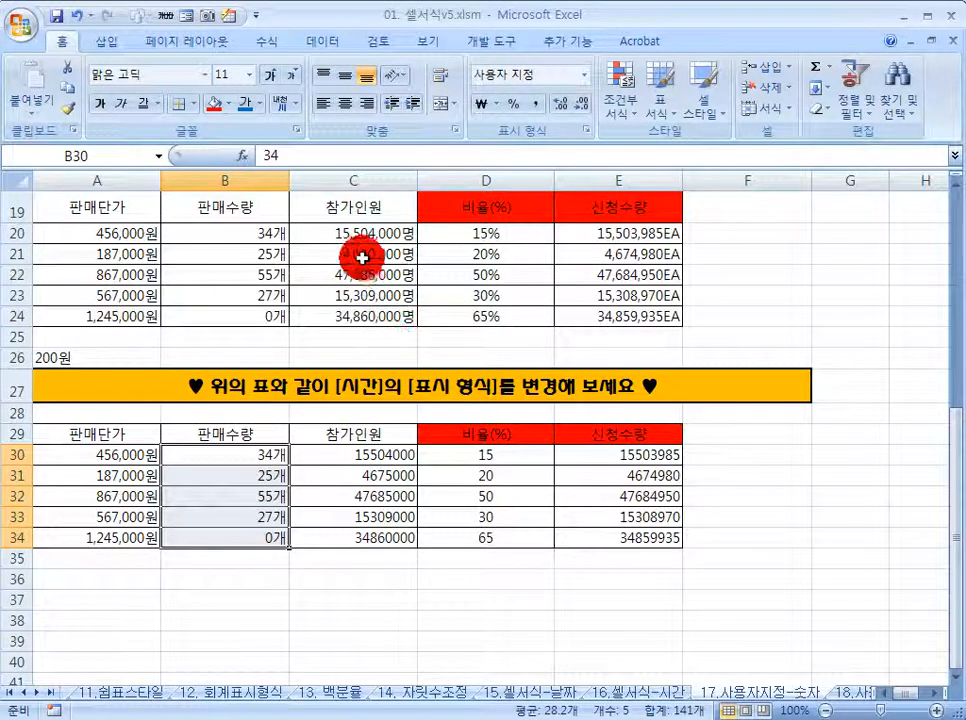
Step: Apply the custom number format #,##0명 to the 참가인원 values in C30:C34
left_click_drag(368, 454, 362, 530)
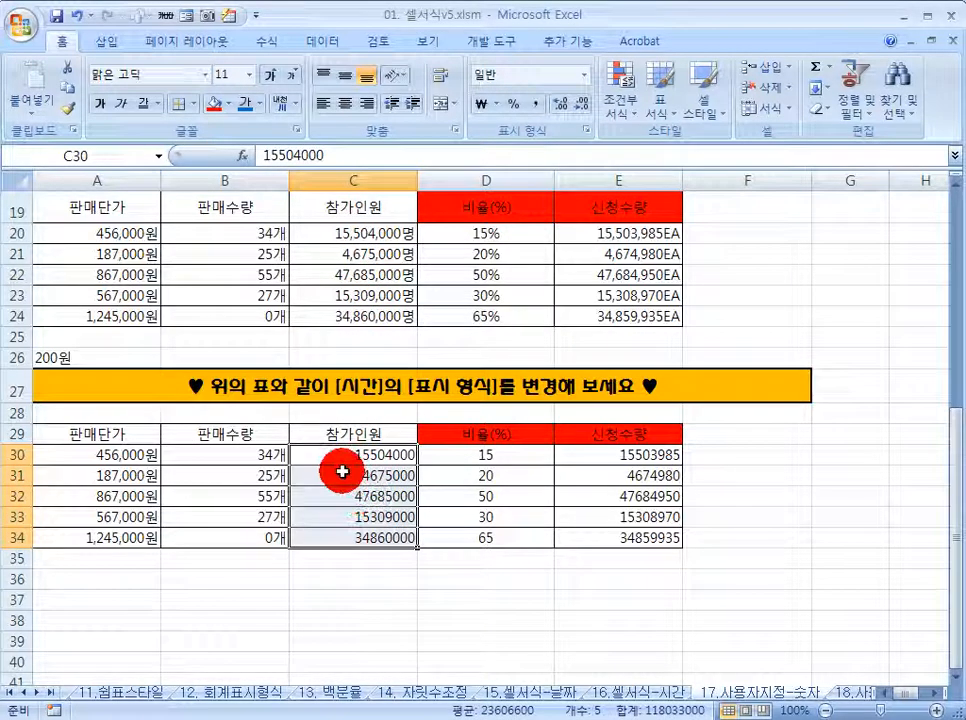
right_click(343, 471)
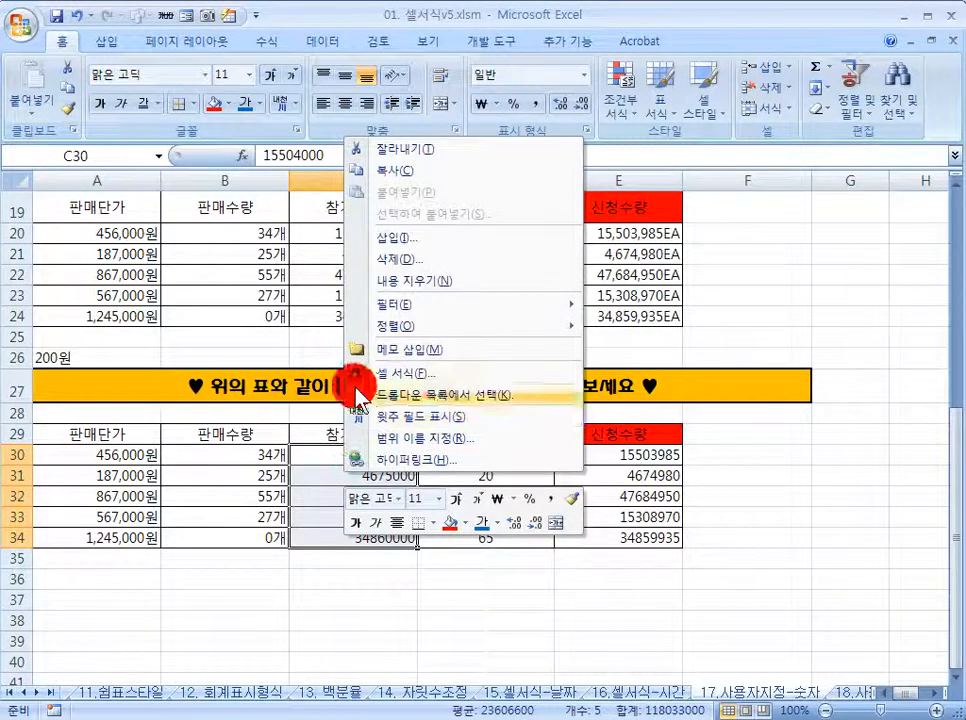
left_click(405, 372)
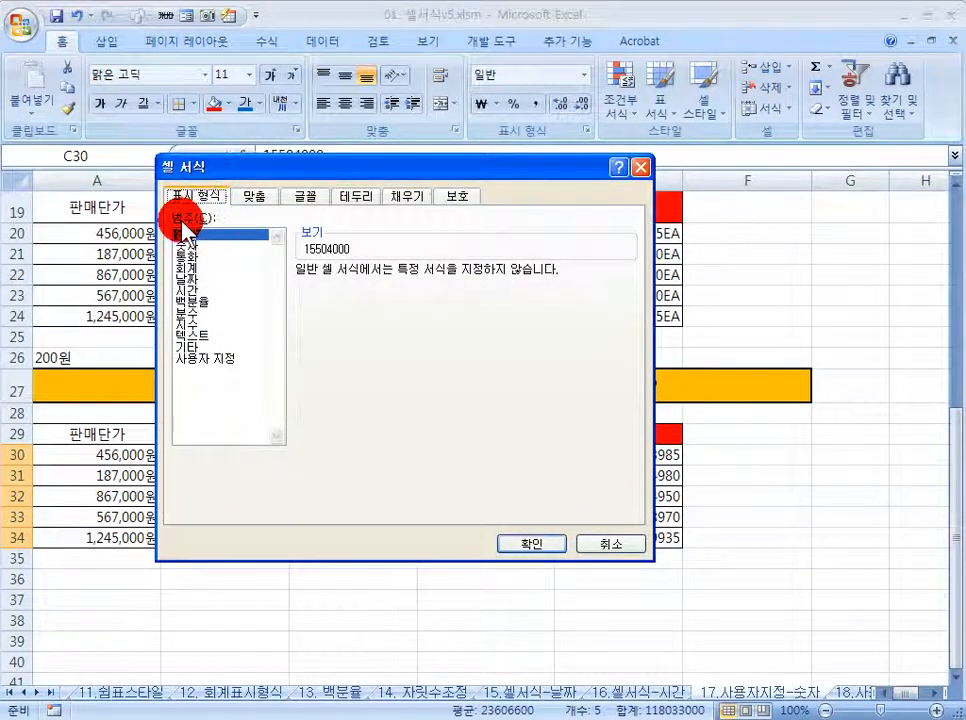
left_click(210, 358)
left_click(209, 358)
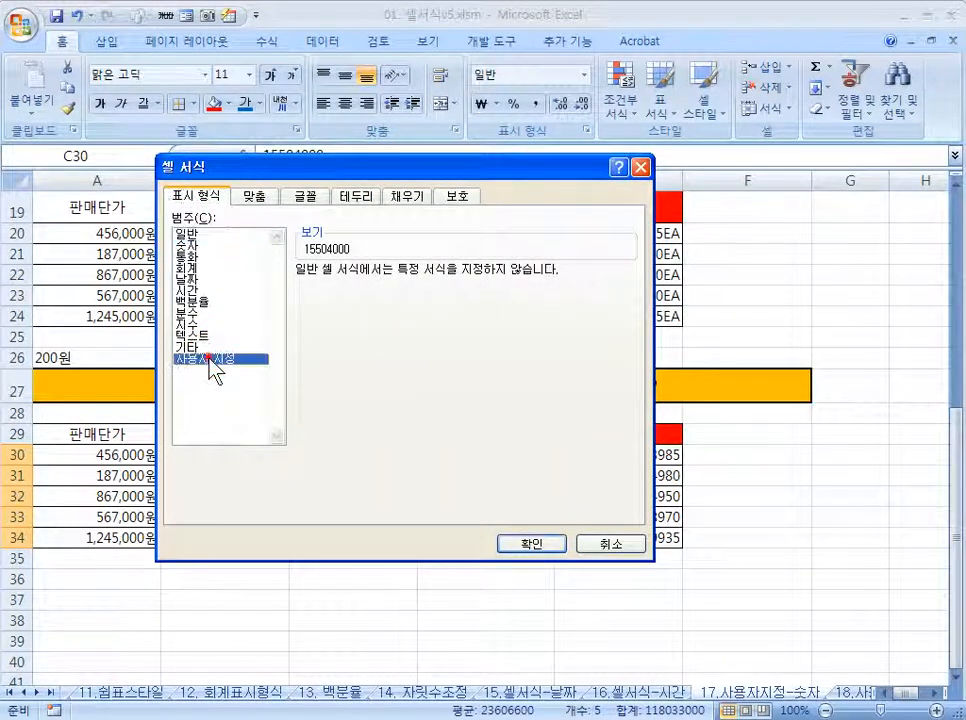
left_click_drag(328, 186, 556, 194)
left_click(550, 328)
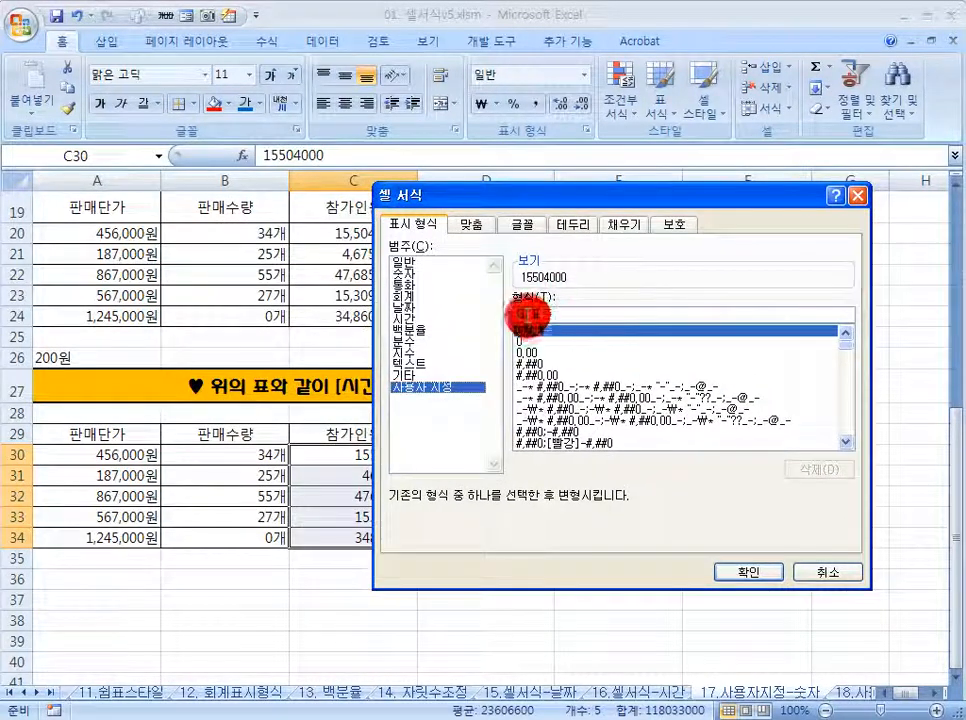
left_click(538, 364)
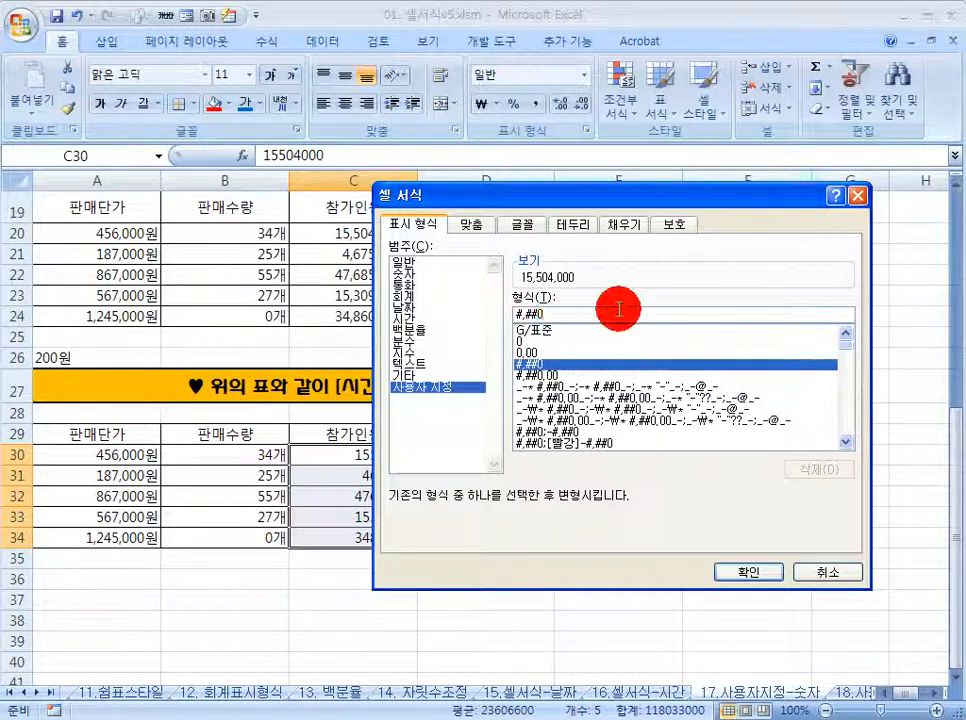
type("대")
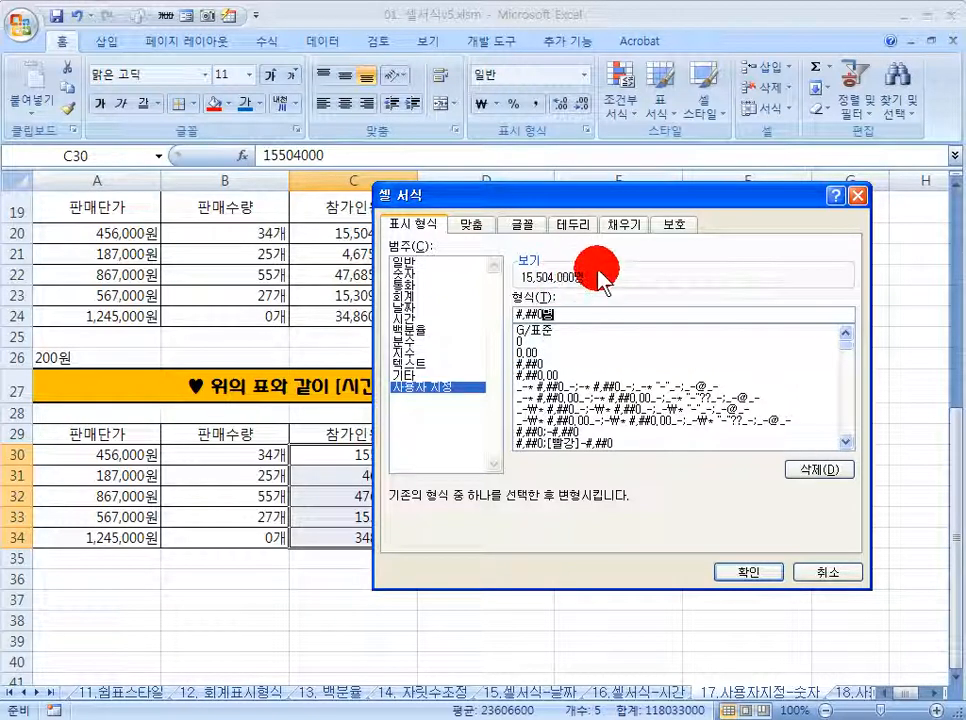
left_click(745, 572)
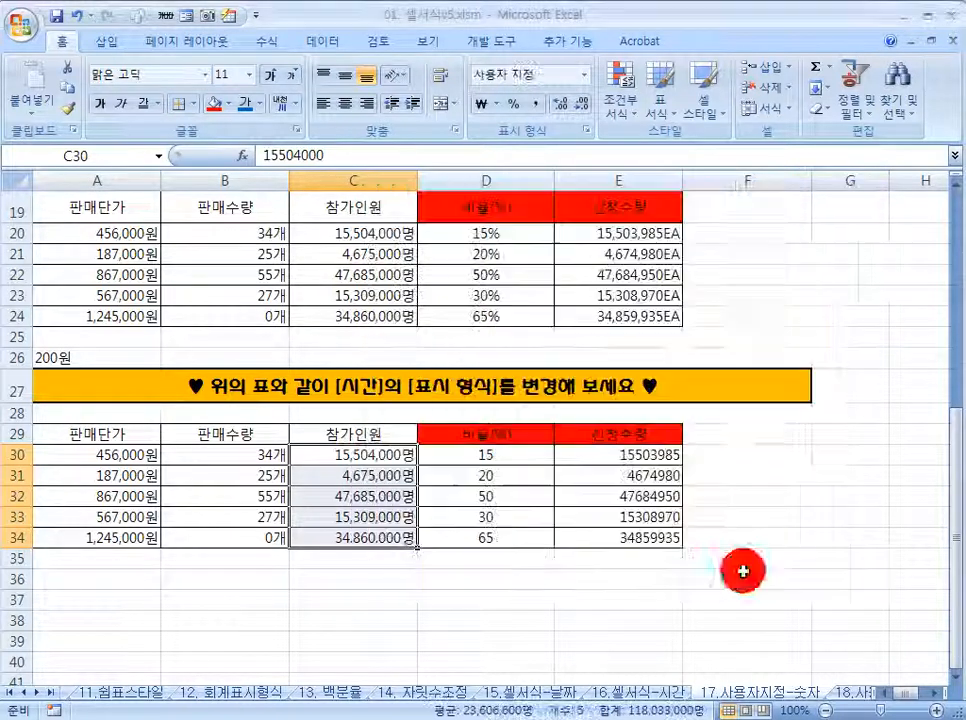
left_click(355, 296)
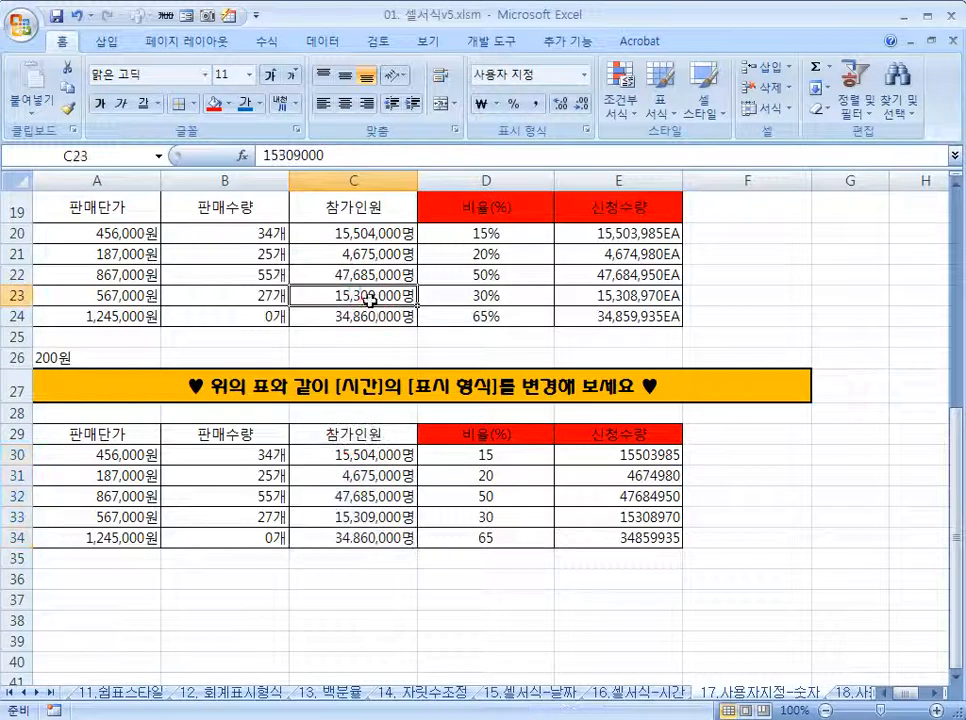
Step: Open the cell formatting for the 비율(%) values in D30:D34 and choose the custom (사용자 지정) number category
left_click(478, 454)
left_click(500, 455)
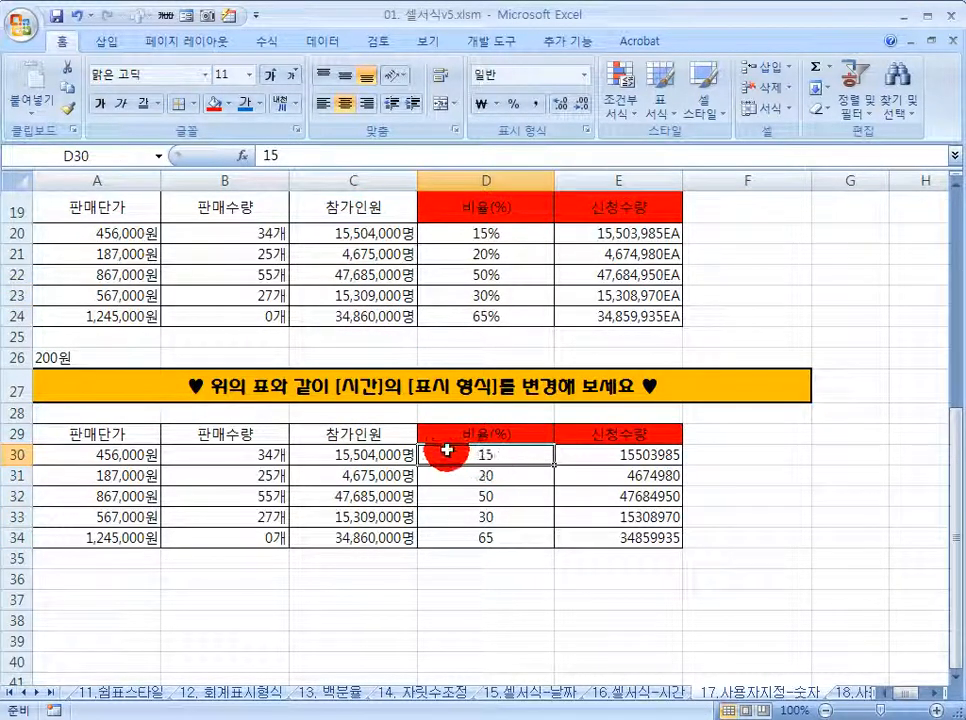
left_click_drag(478, 456, 479, 532)
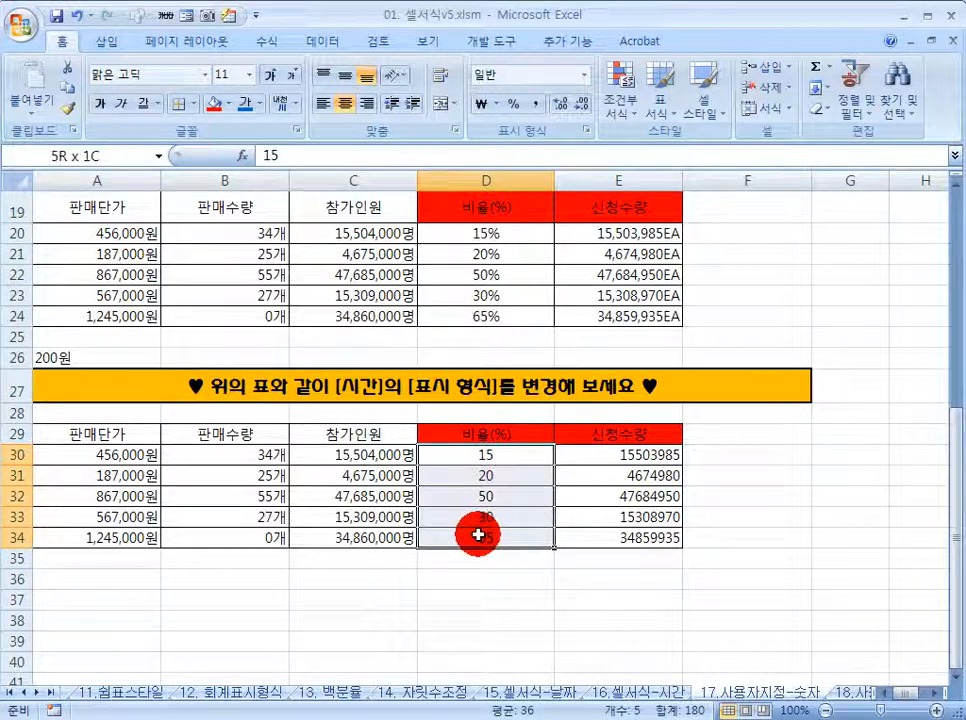
right_click(463, 472)
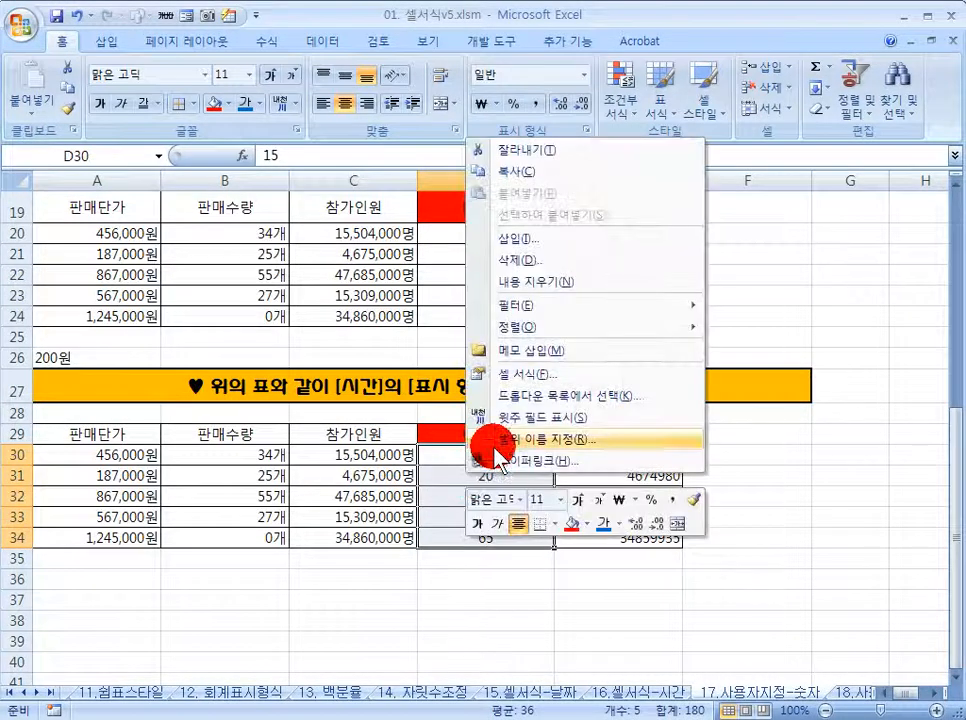
left_click(545, 375)
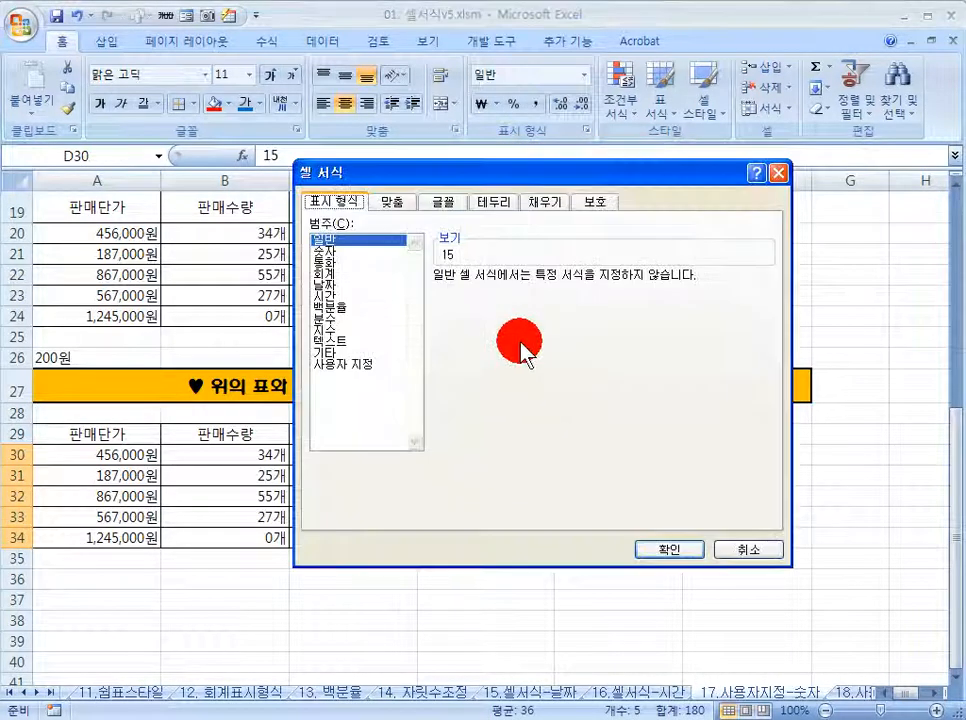
left_click(357, 368)
left_click_drag(450, 176, 490, 488)
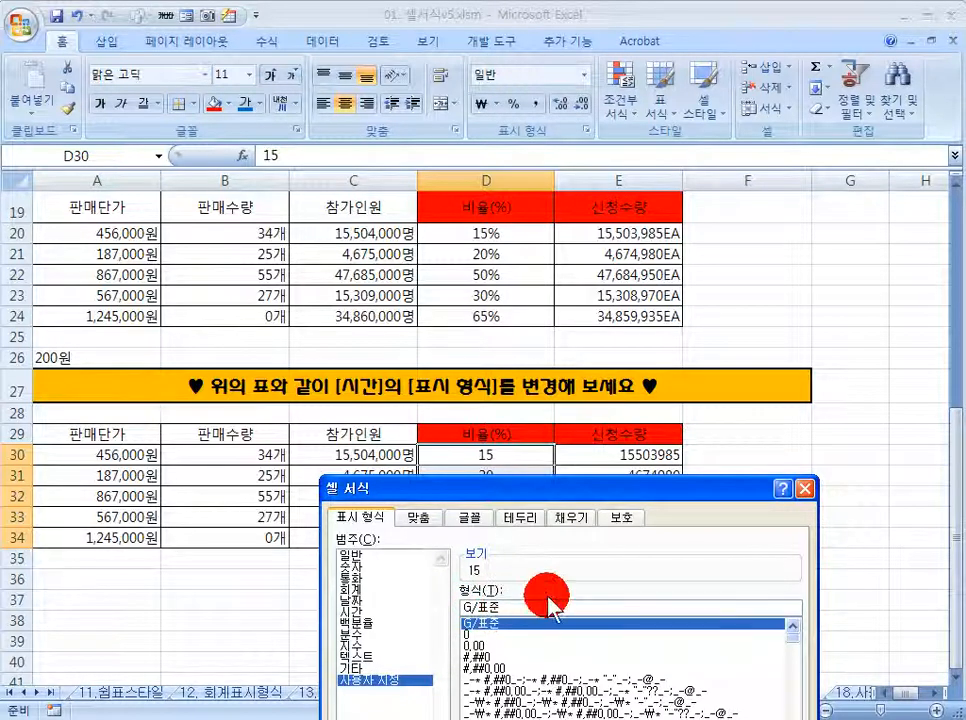
Step: Apply the custom number format G/표준% to the 비율(%) values in D30:D34
type("%")
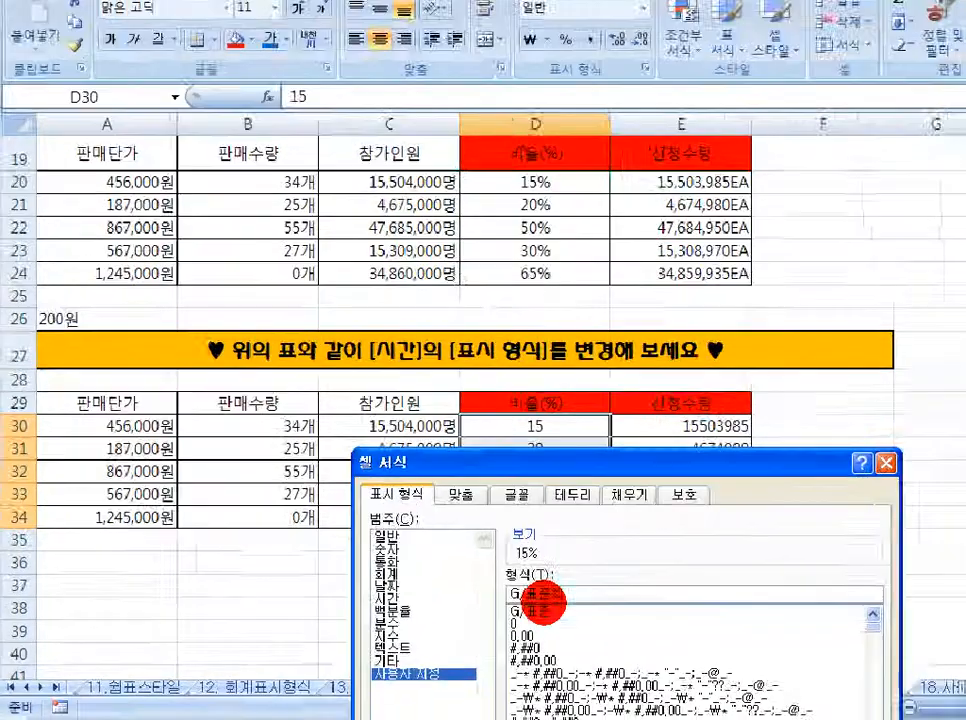
left_click(594, 576)
mouse_move(509, 585)
left_mouse_down()
mouse_move(521, 609)
mouse_move(545, 590)
left_mouse_up()
left_click_drag(508, 455, 456, 464)
left_click_drag(455, 397, 487, 411)
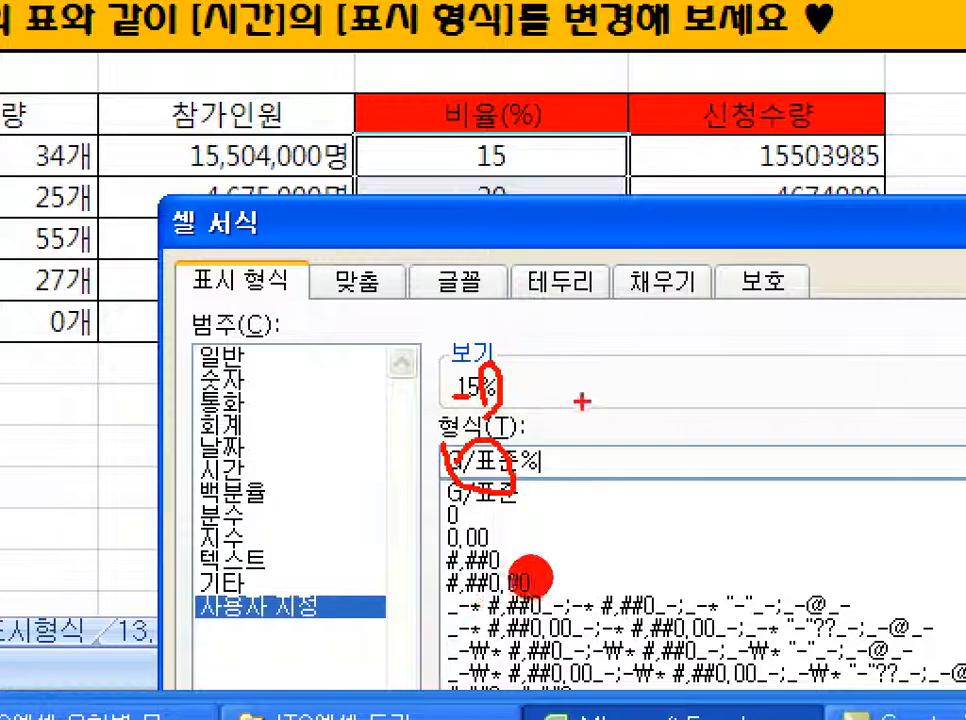
key("Escape")
left_click_drag(574, 488, 535, 222)
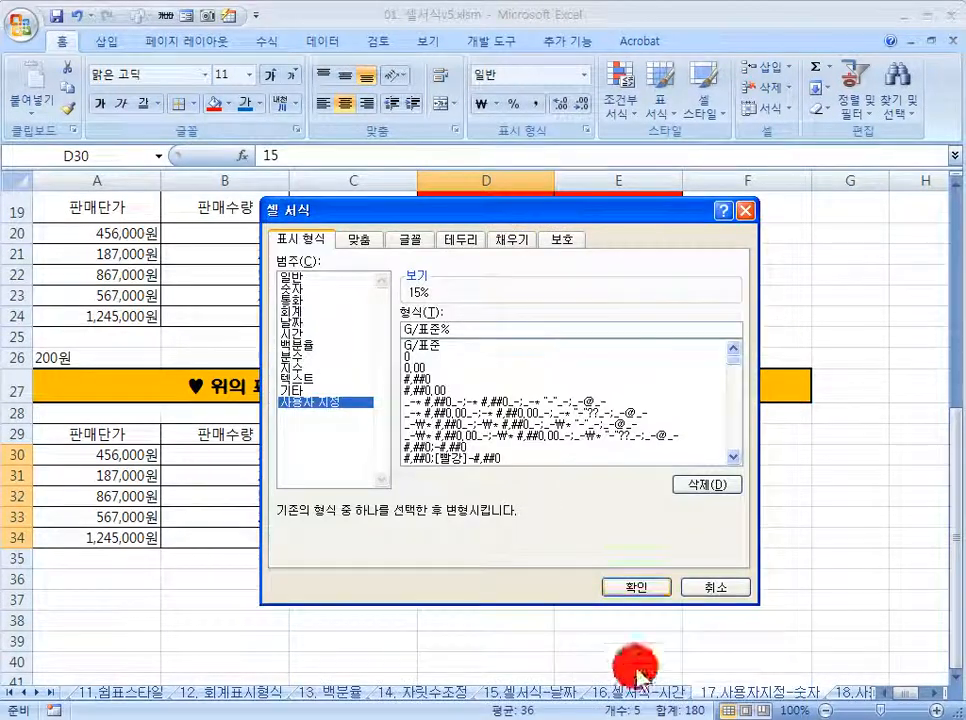
left_click(628, 590)
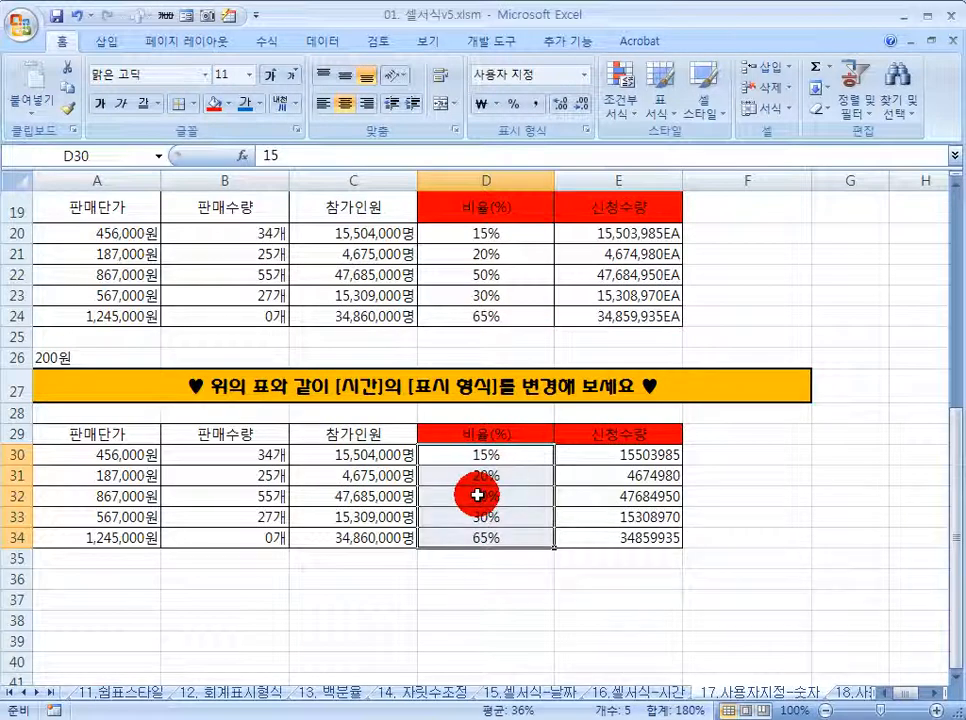
left_click(465, 571)
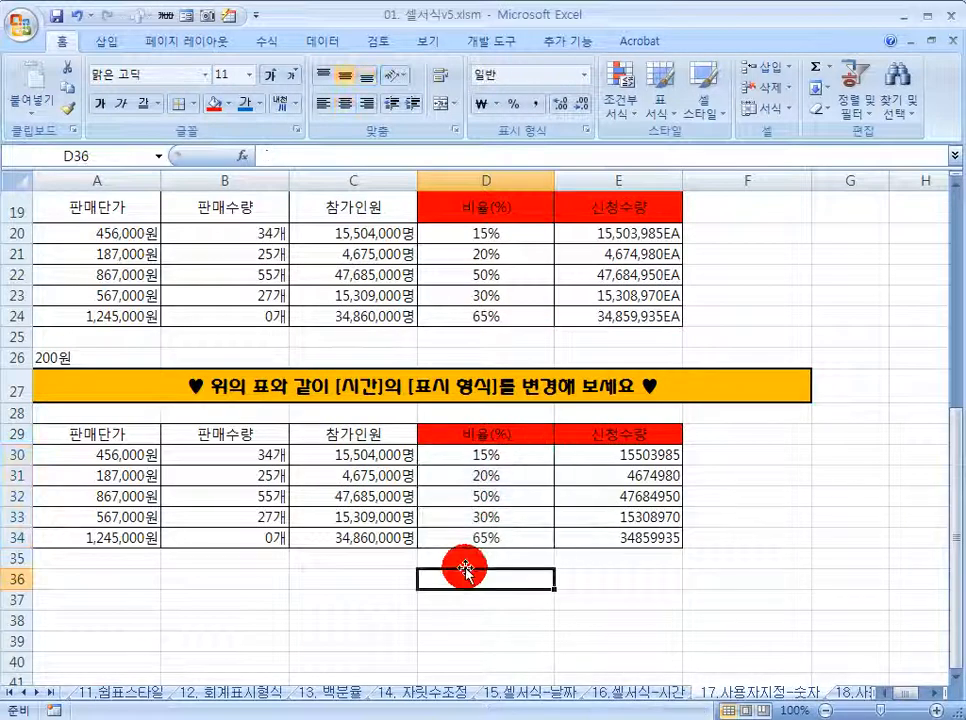
Step: Reset the 비율(%) values in D30:D34 to the General (일반) number format
left_click_drag(505, 458, 502, 535)
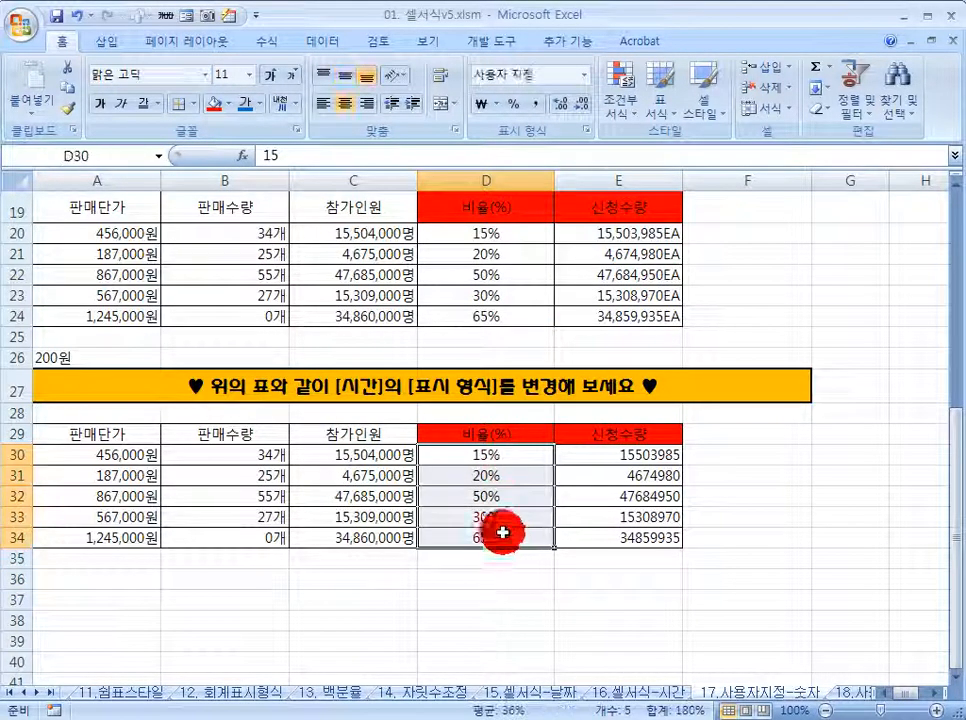
left_click(580, 80)
left_click(552, 106)
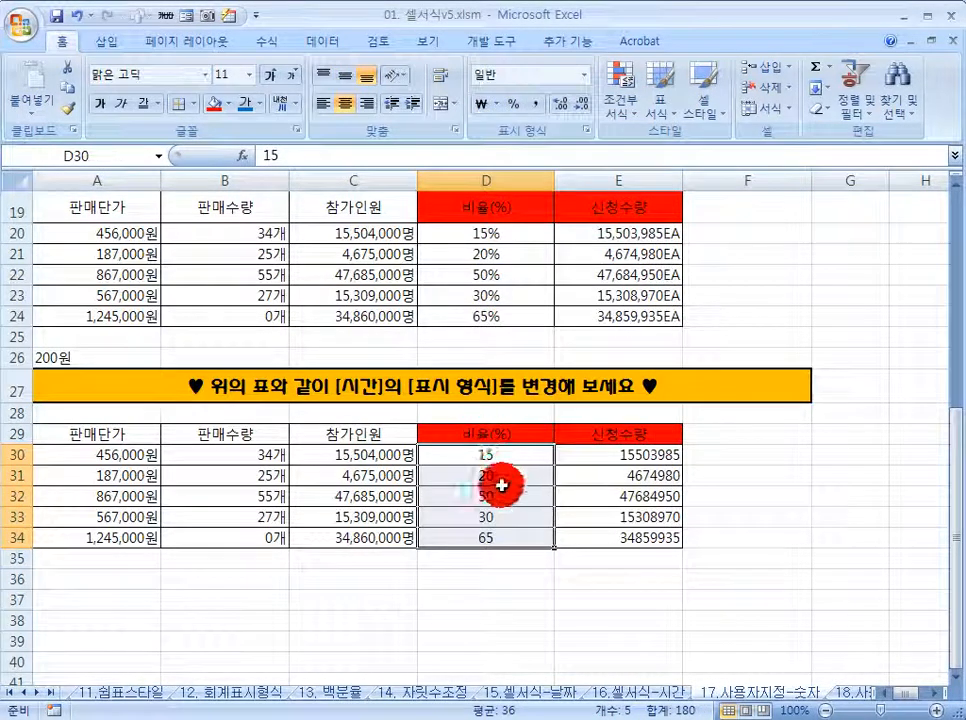
Step: Reopen the cell formatting for the 비율(%) values in D30:D34 and enter the custom format 0%
right_click(480, 475)
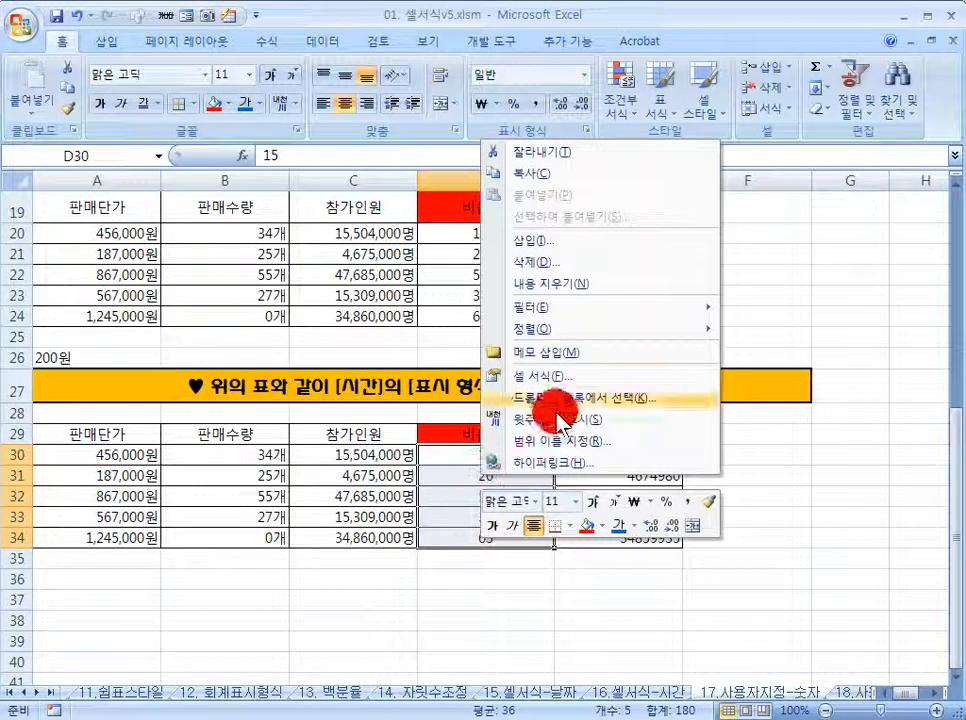
left_click(530, 375)
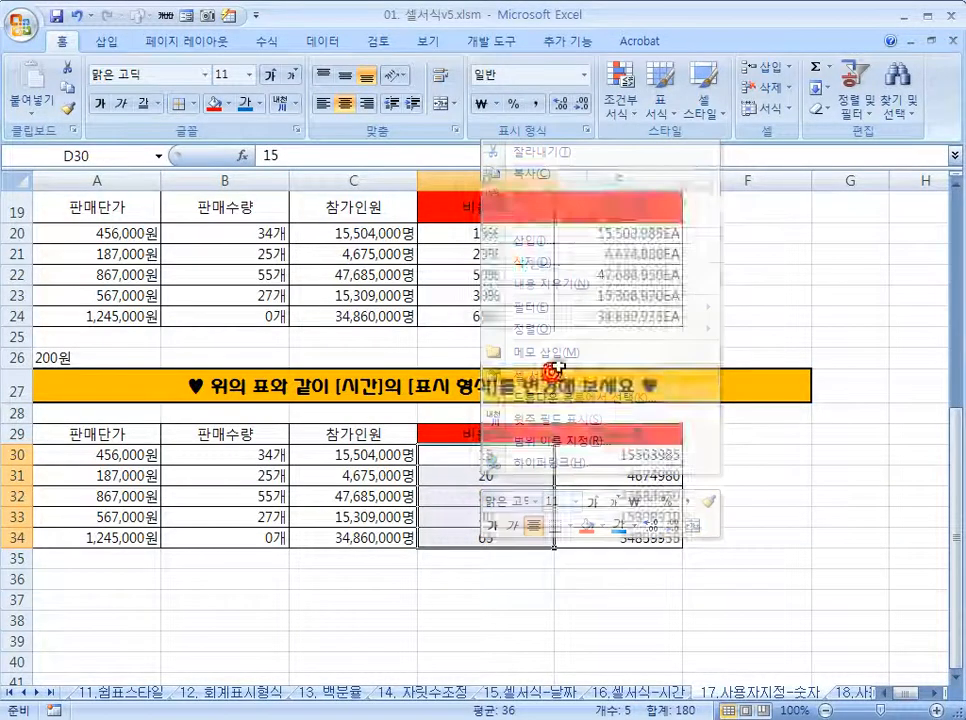
left_click(373, 362)
left_click_drag(465, 178, 243, 37)
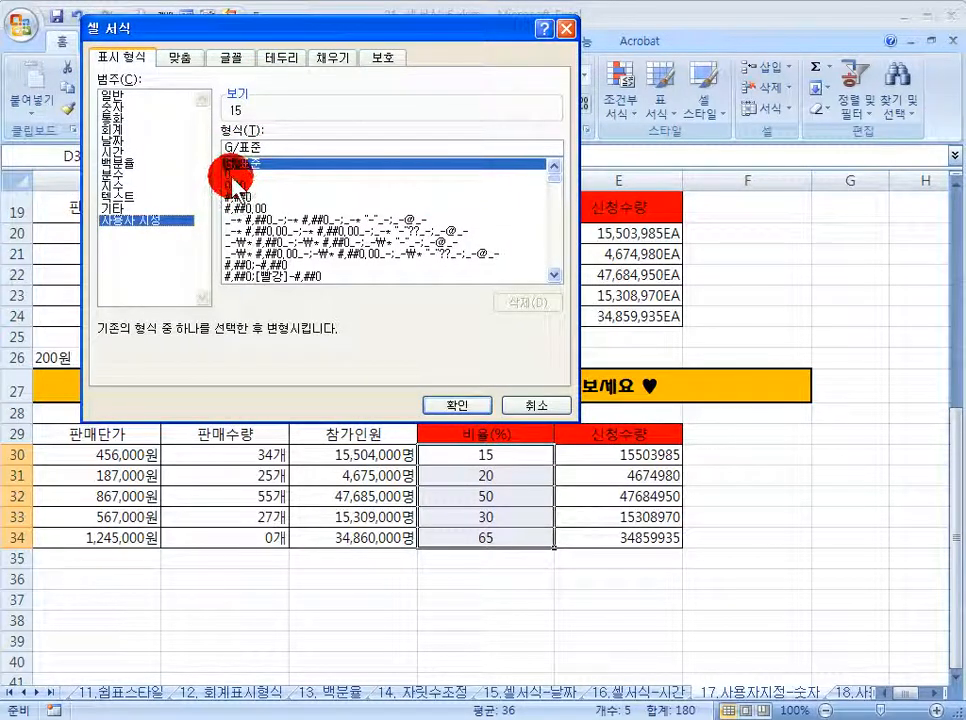
left_click(229, 176)
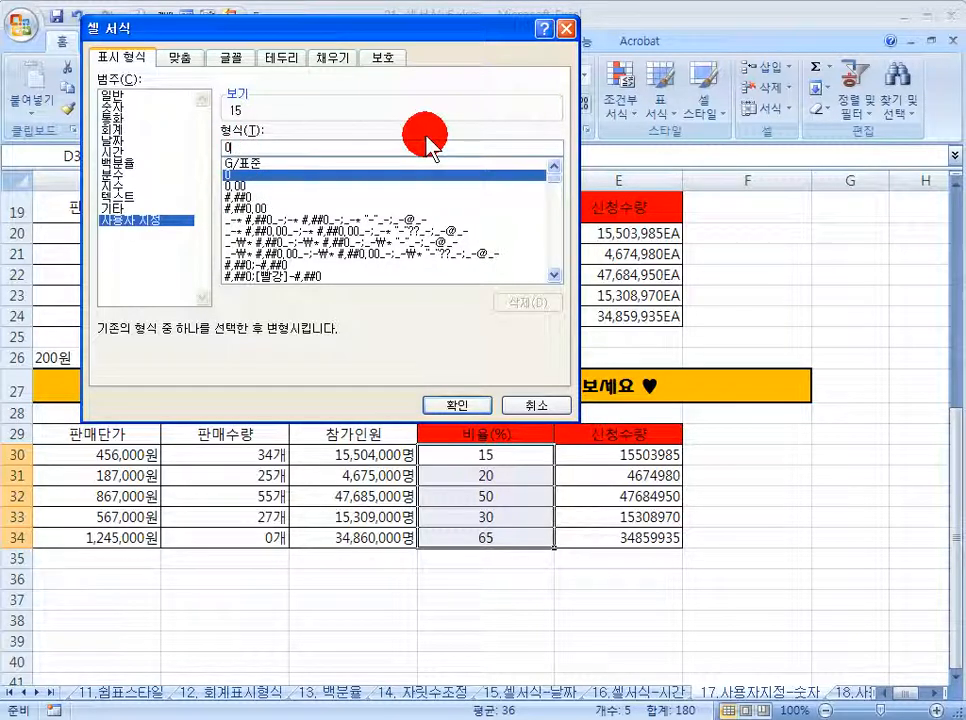
type("%")
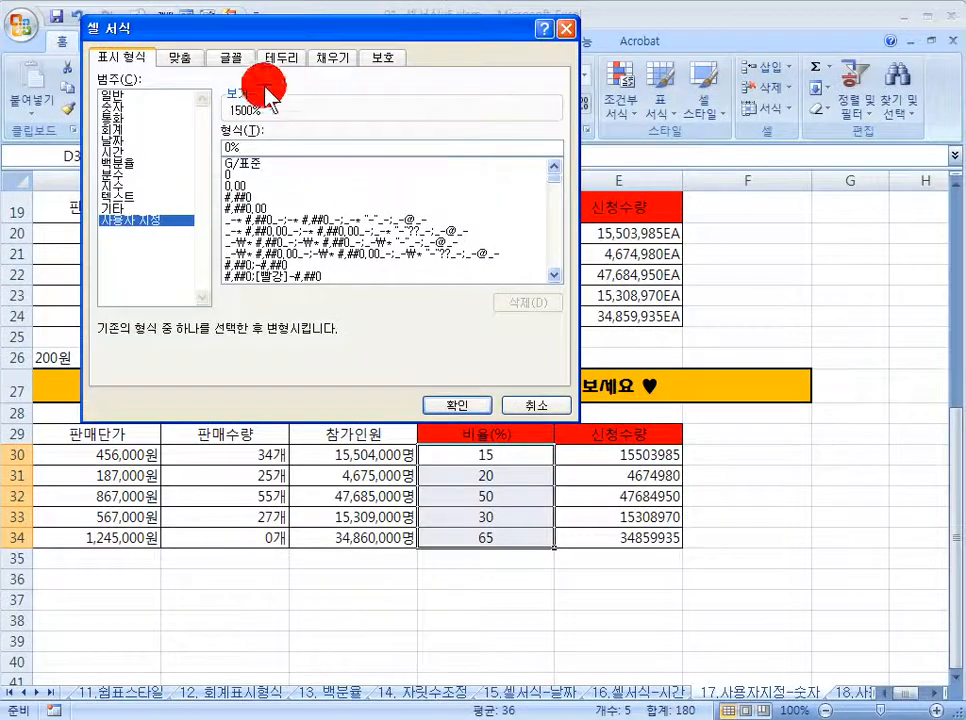
Step: Enclose the percent sign in quotation marks to make the format 0"%" and apply it to D30:D34
left_click_drag(287, 37, 491, 191)
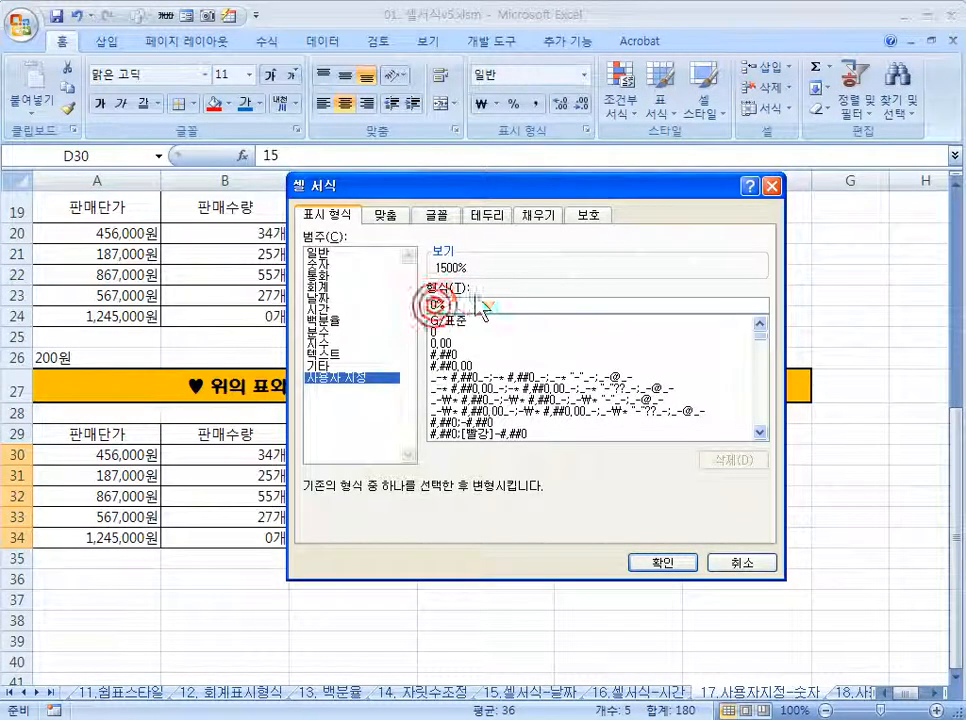
type("\"")
key("Right")
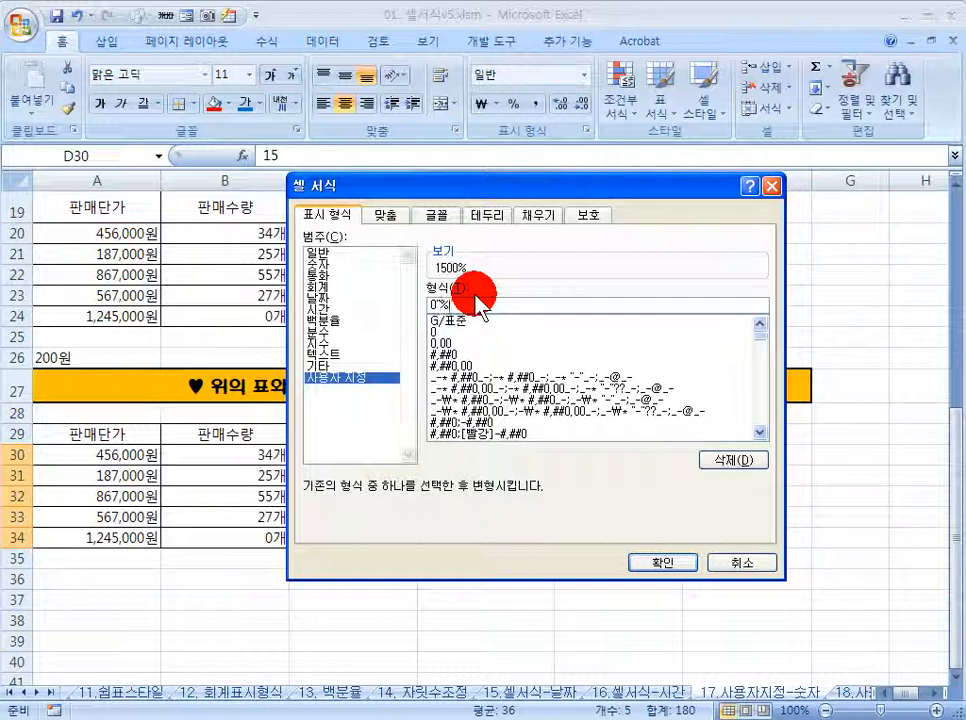
type("\"")
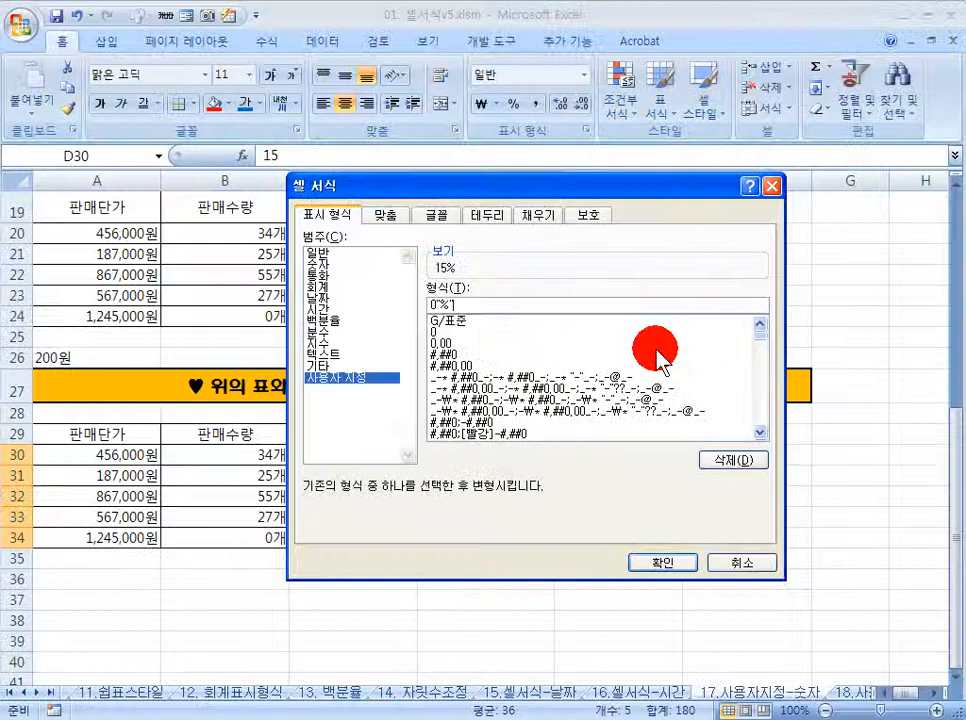
left_click(662, 558)
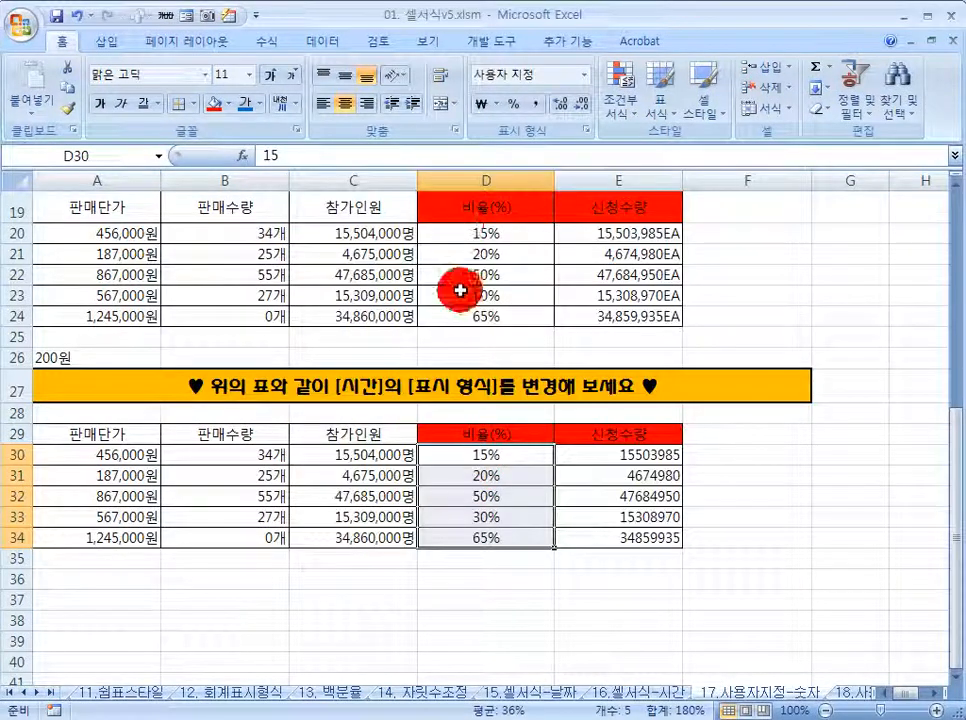
left_click_drag(467, 454, 469, 537)
left_click(470, 455)
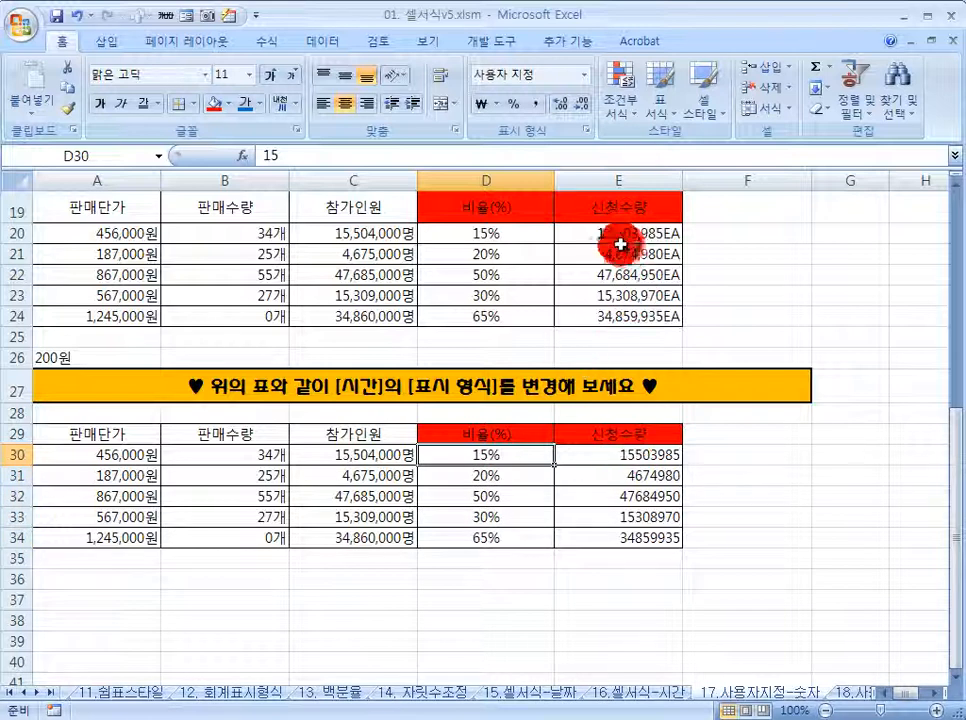
Step: Open the cell formatting for the 신청수량 values in E30:E34 and enter the custom format #,##0EA
left_click_drag(614, 231, 615, 316)
left_click_drag(617, 455, 597, 537)
right_click(588, 477)
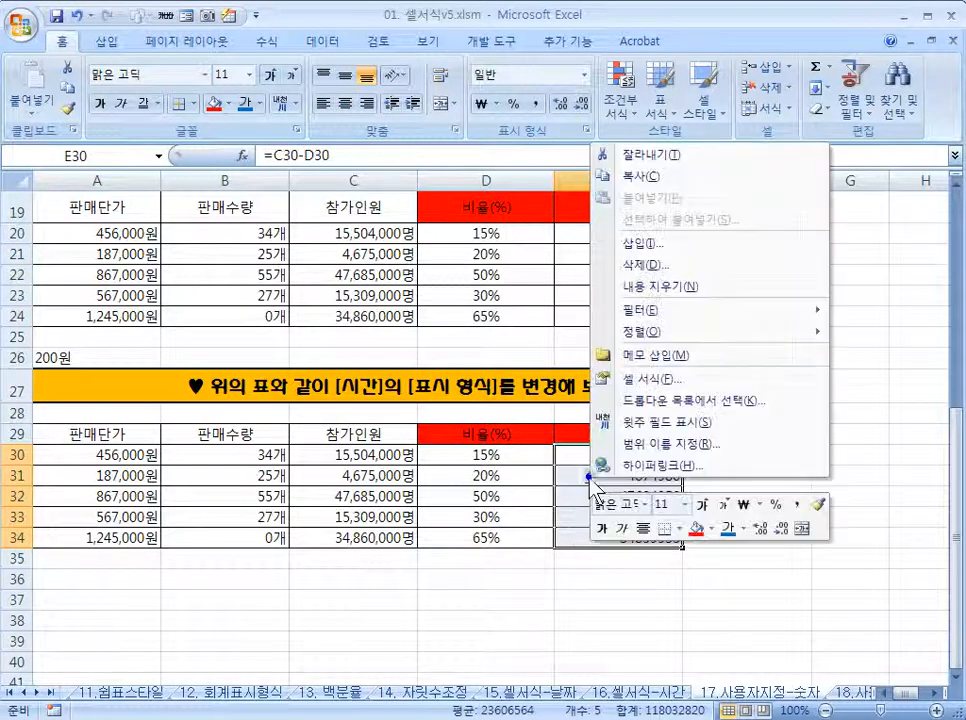
left_click(622, 377)
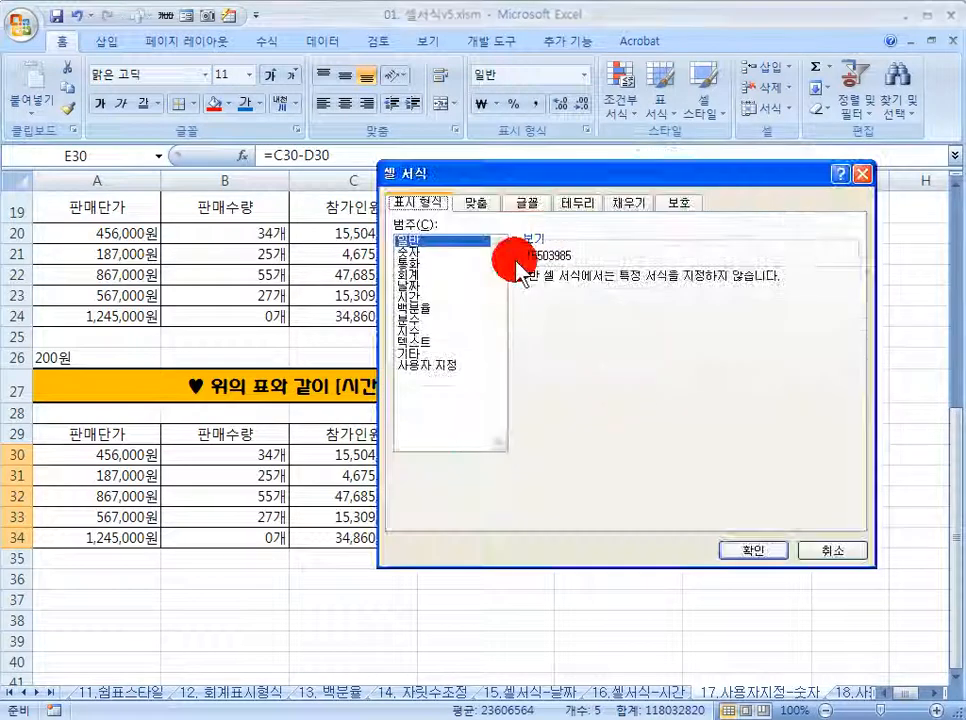
left_click(428, 365)
left_click_drag(534, 177, 229, 181)
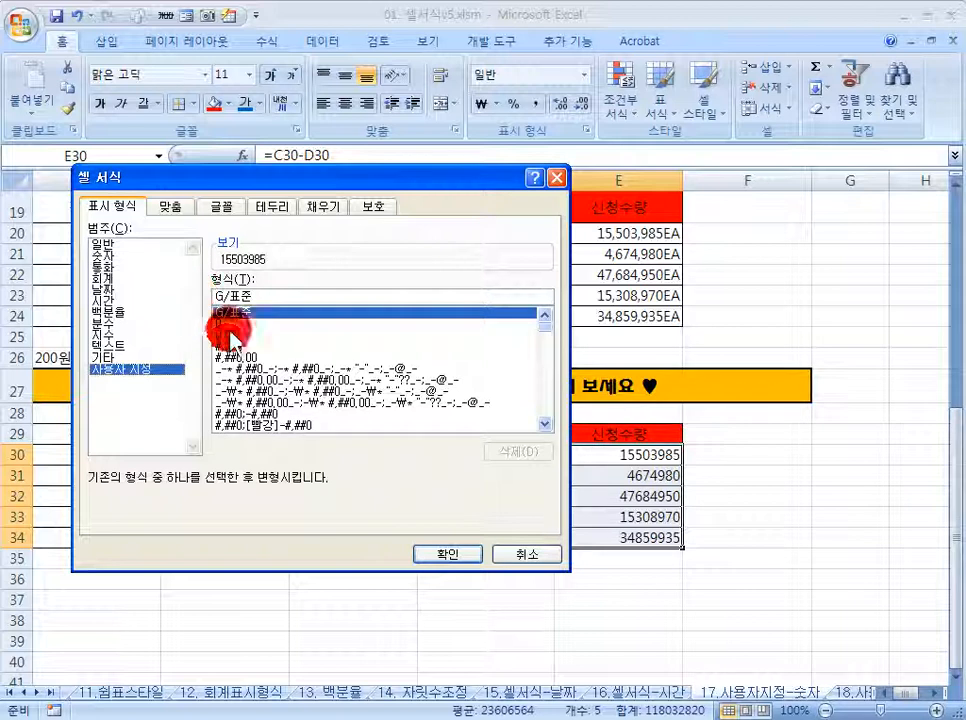
left_click(229, 346)
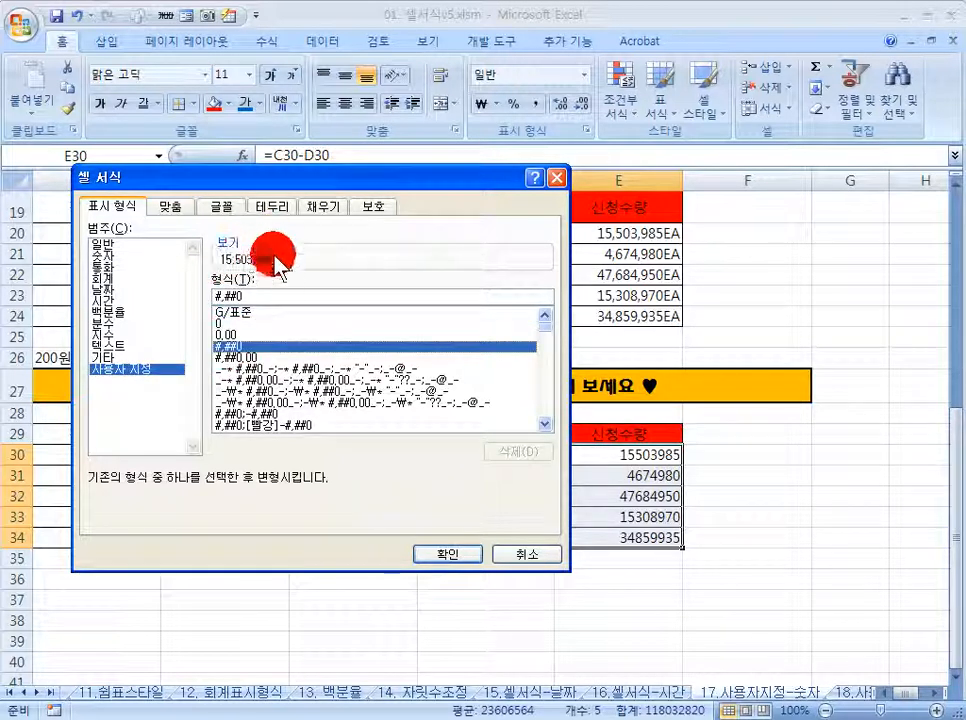
left_click(336, 292)
type("EA")
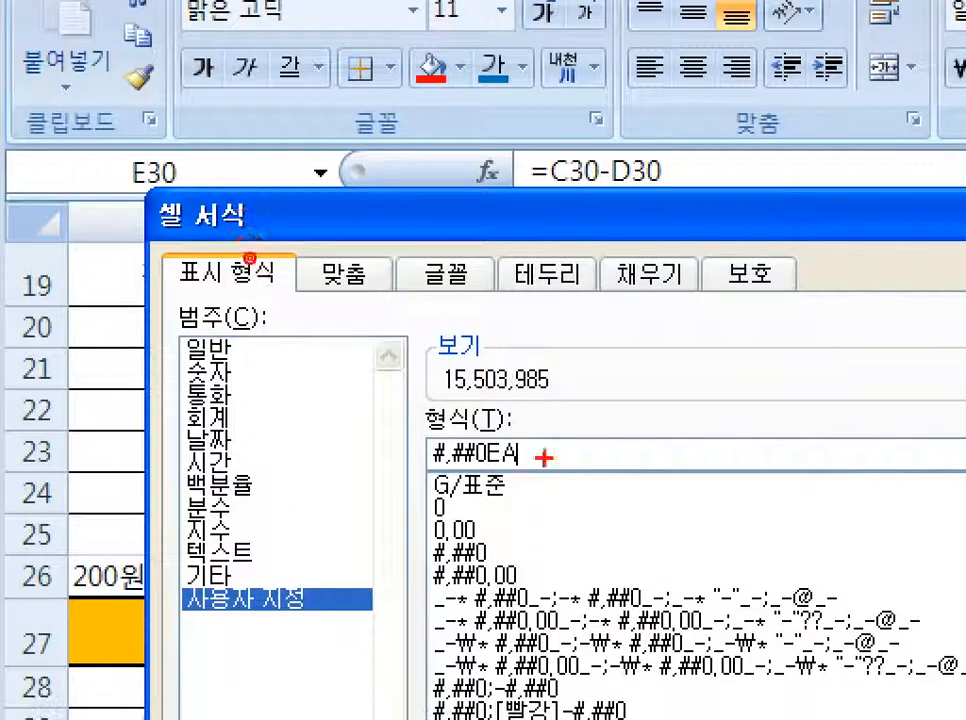
Step: Enclose EA in quotation marks to make the format #,##0"EA" and apply it to E30:E34
mouse_move(517, 456)
left_mouse_down()
mouse_move(535, 454)
mouse_move(565, 389)
mouse_move(556, 412)
mouse_move(590, 364)
left_mouse_up()
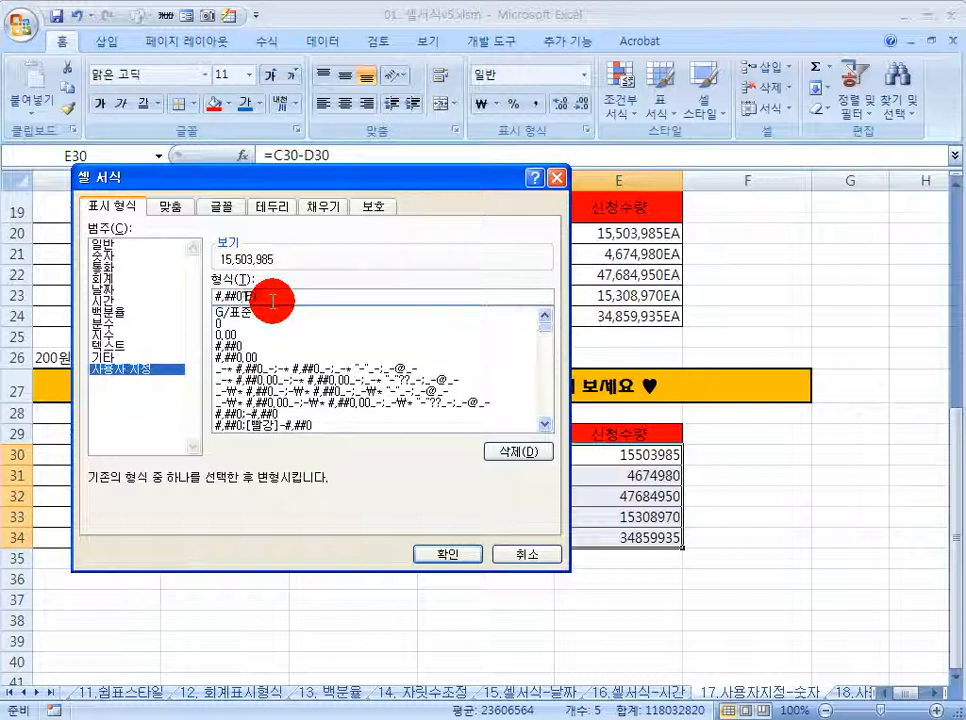
type("\"EA\"")
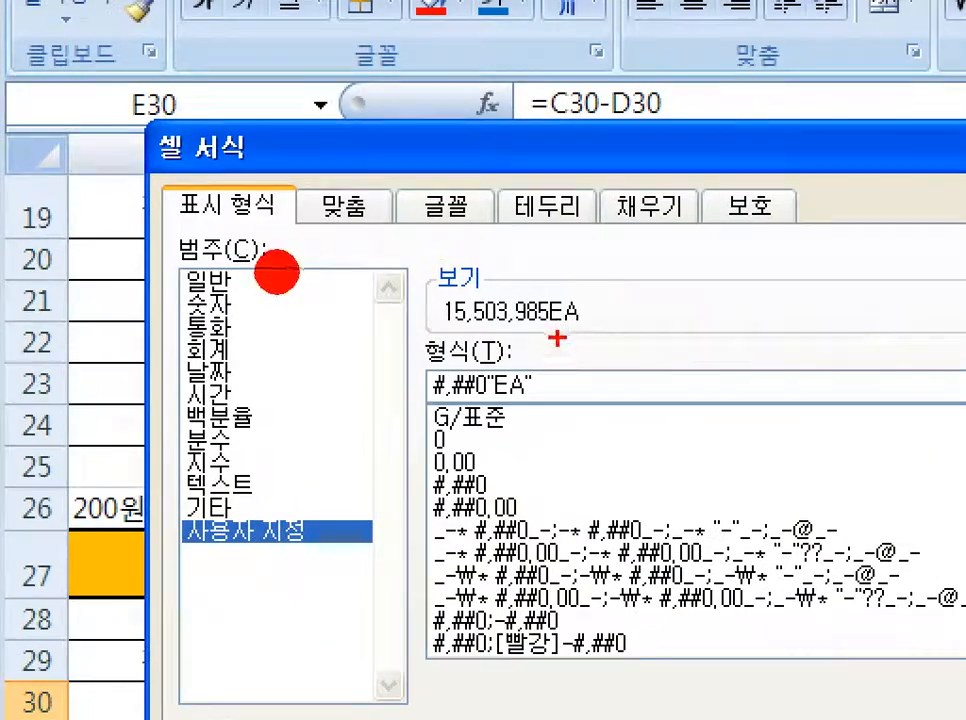
left_click_drag(274, 266, 295, 266)
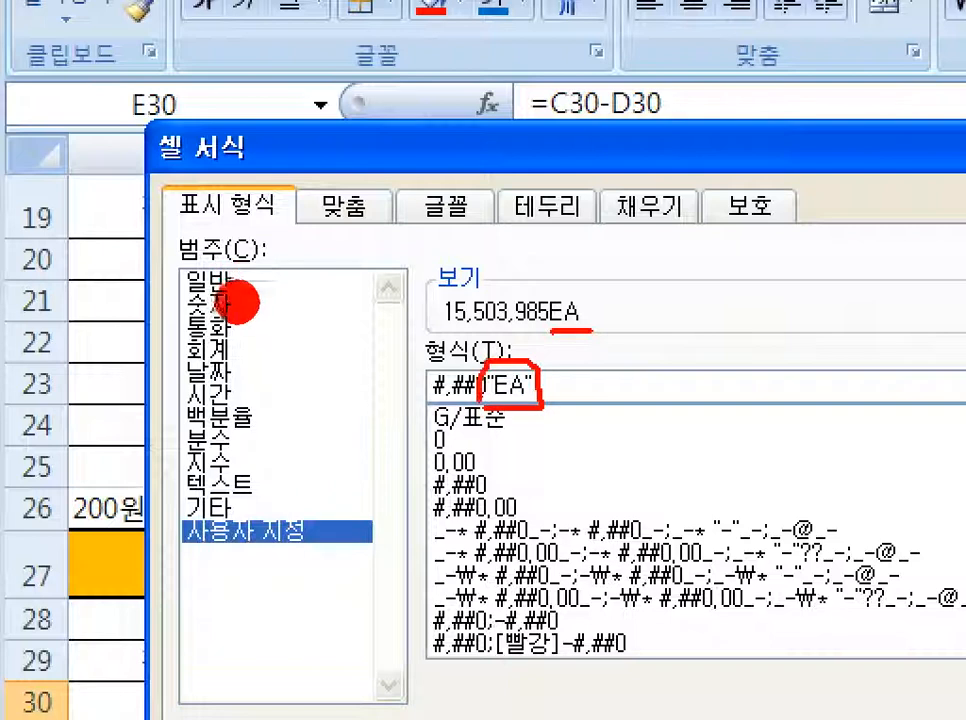
left_click_drag(530, 374, 575, 333)
left_click_drag(577, 332, 617, 361)
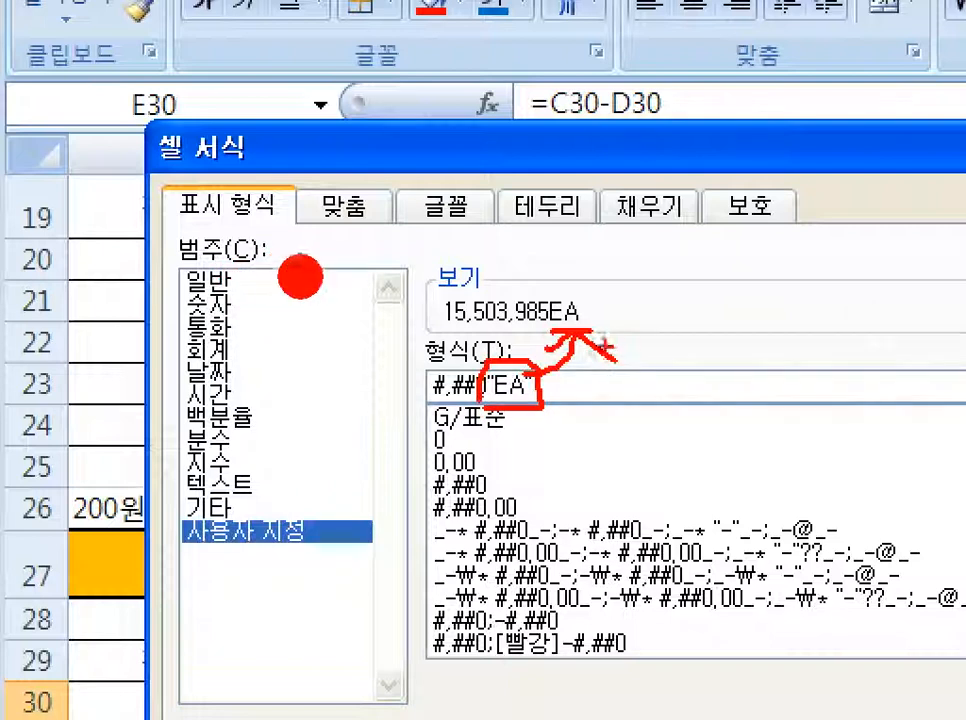
mouse_move(505, 376)
left_mouse_down()
mouse_move(538, 382)
mouse_move(606, 303)
left_mouse_up()
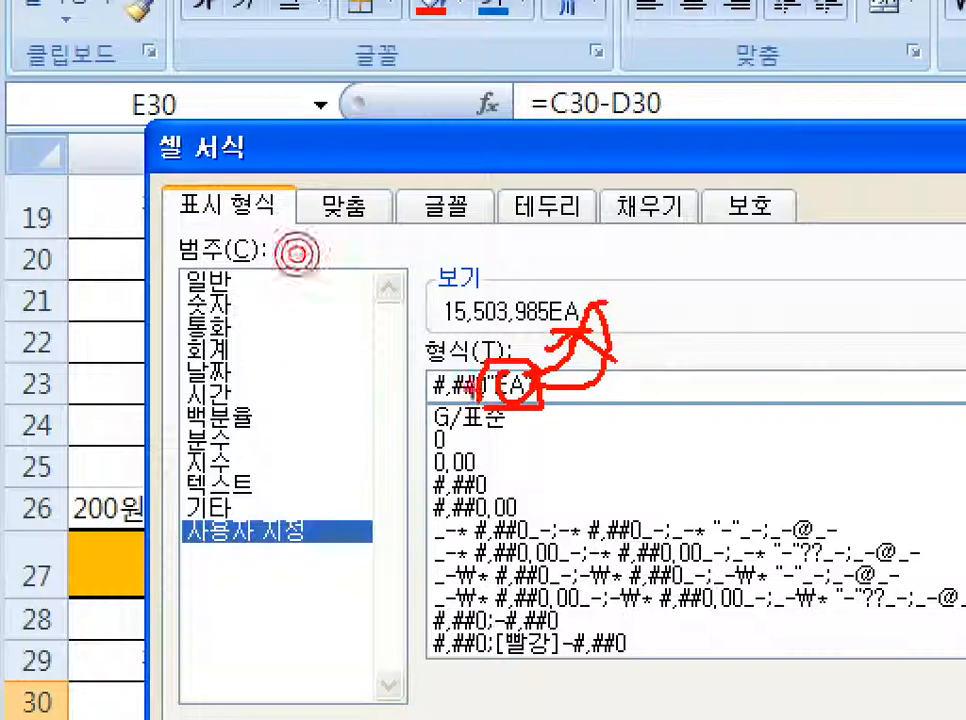
left_click_drag(836, 413, 821, 419)
mouse_move(733, 480)
left_mouse_down()
mouse_move(760, 460)
mouse_move(705, 482)
left_mouse_up()
left_click_drag(736, 422, 628, 311)
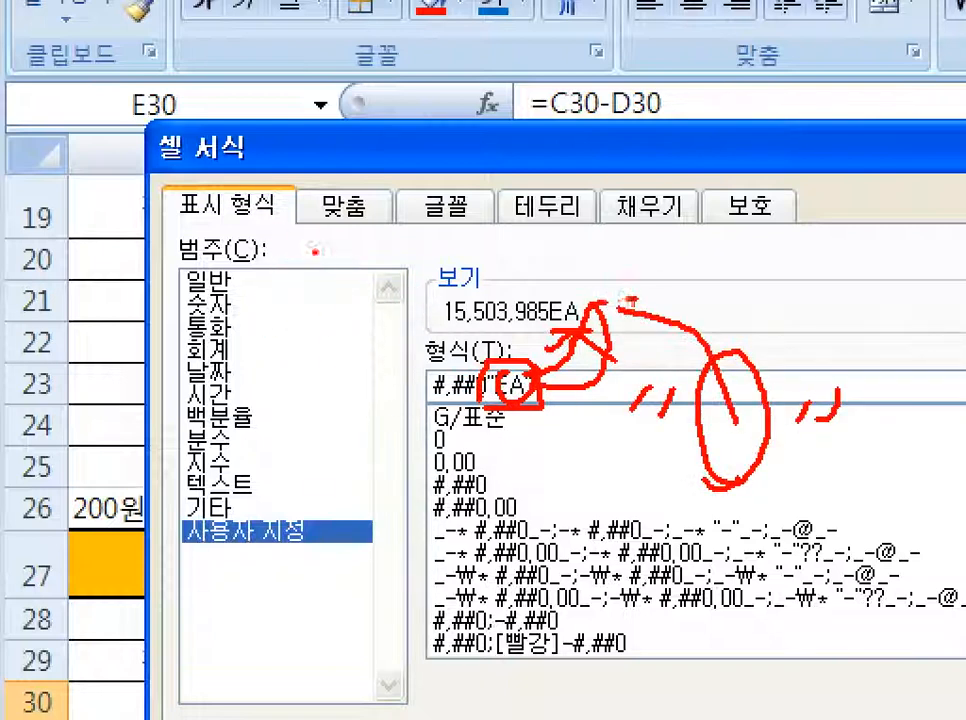
key("Escape")
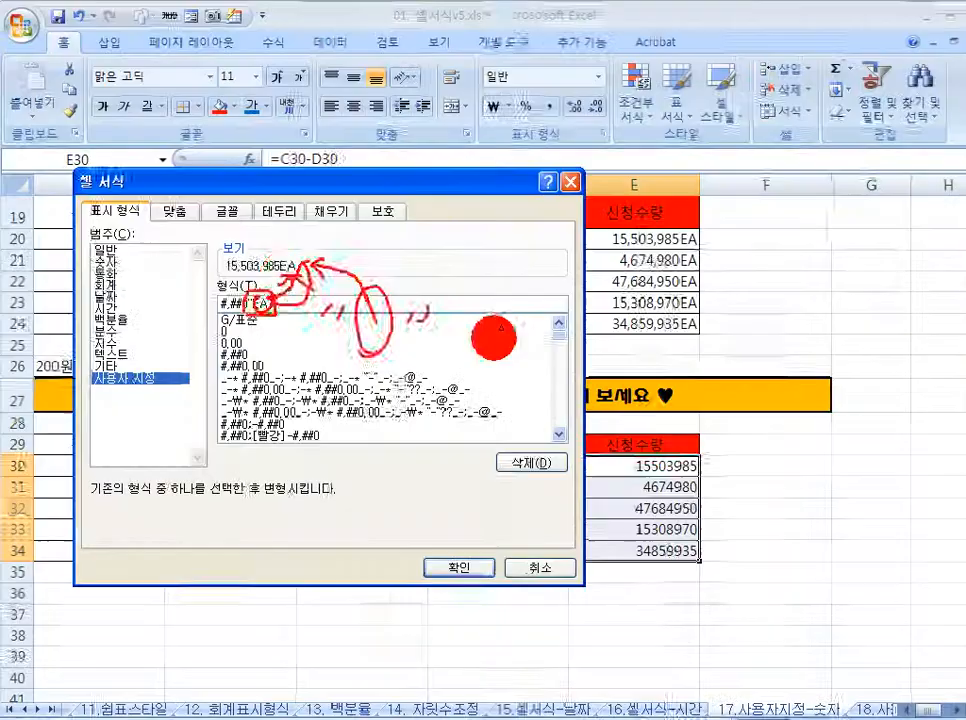
left_click(446, 555)
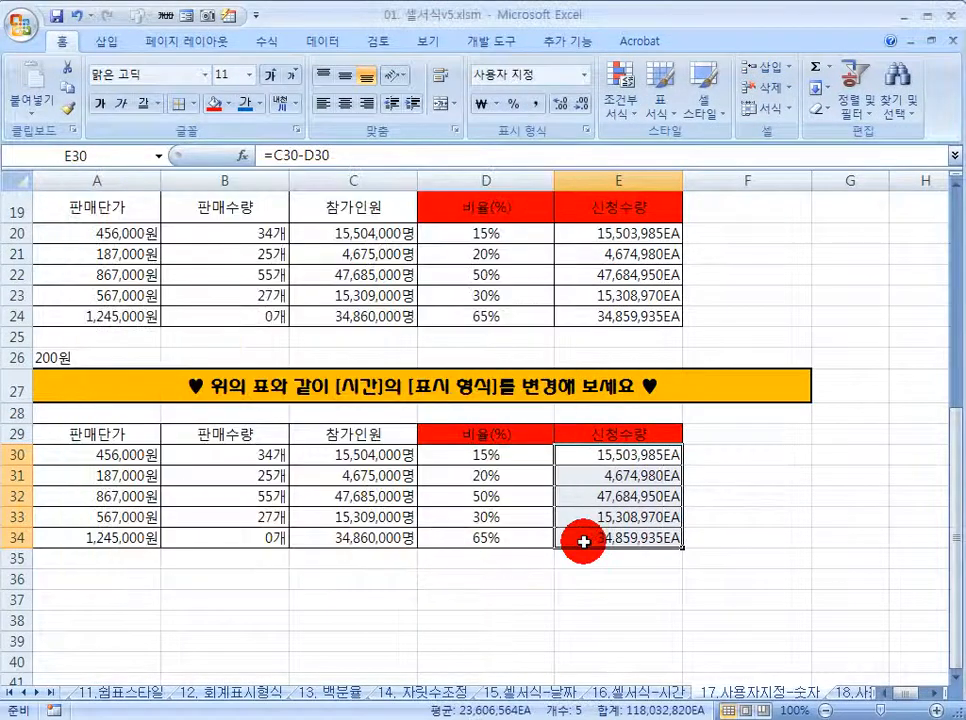
Step: Change the format code in the callout above the sample table's 신청수량 column to #,##0
scroll(582, 539, "up", 3)
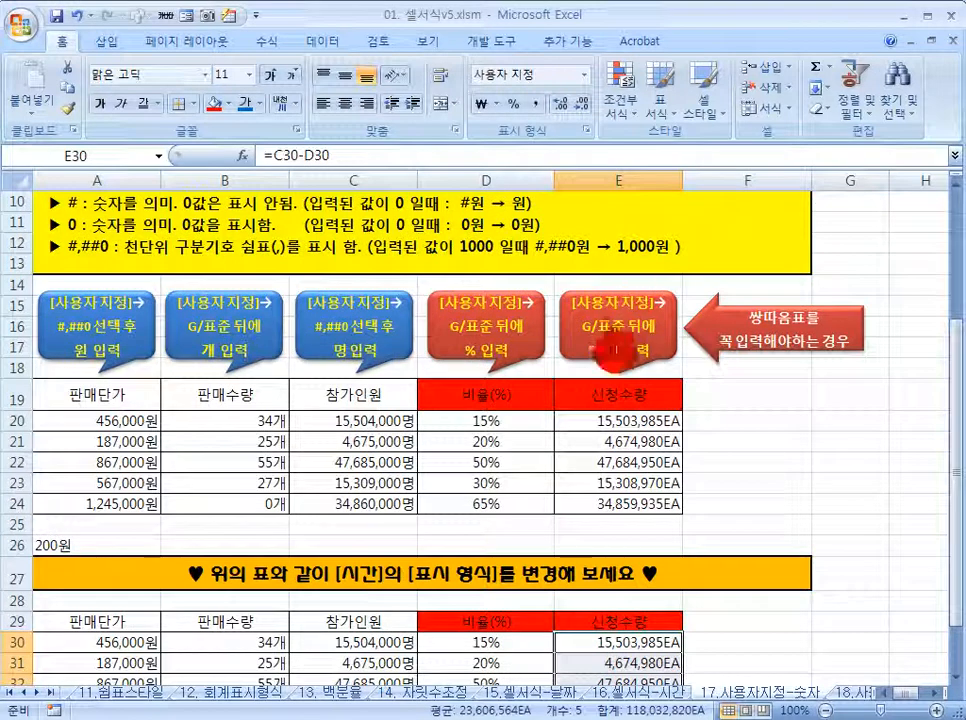
left_click(733, 404)
left_click_drag(621, 323, 586, 325)
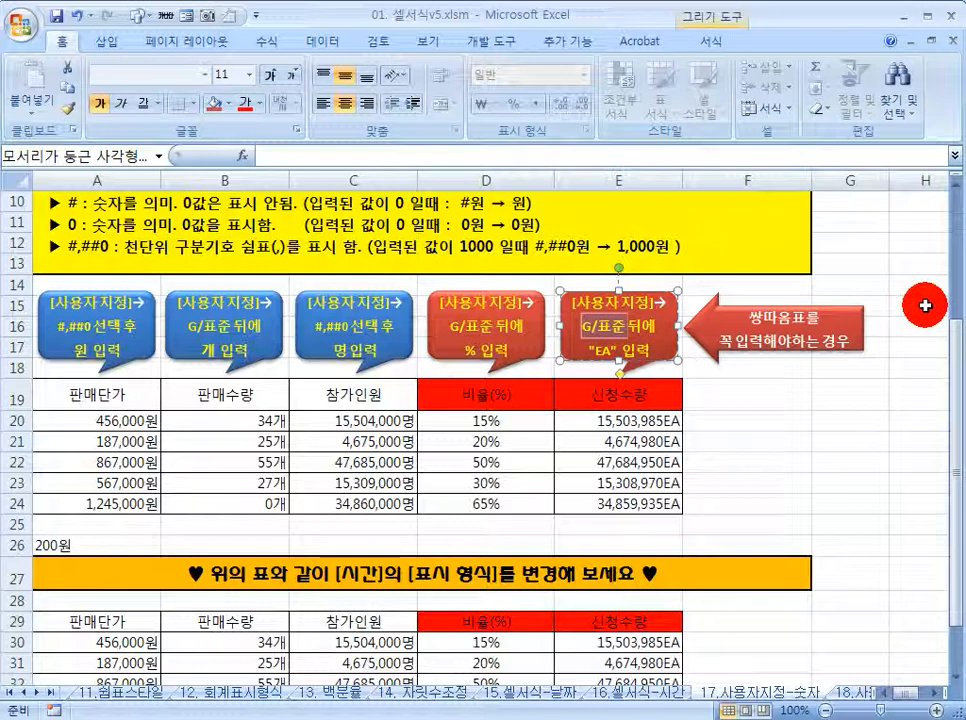
type("#,##0")
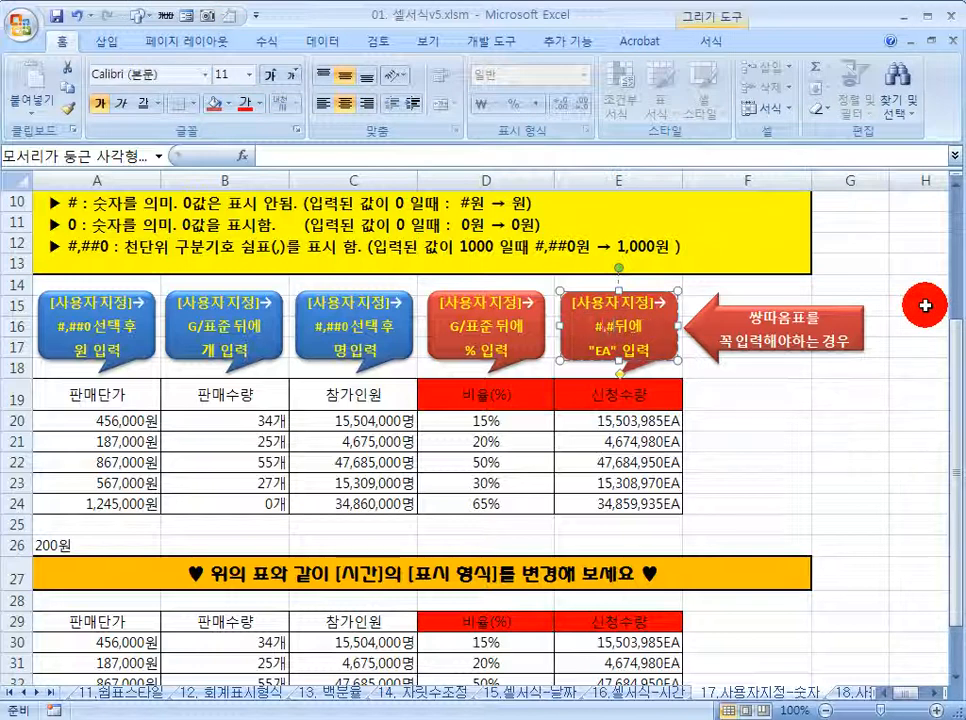
left_click(690, 393)
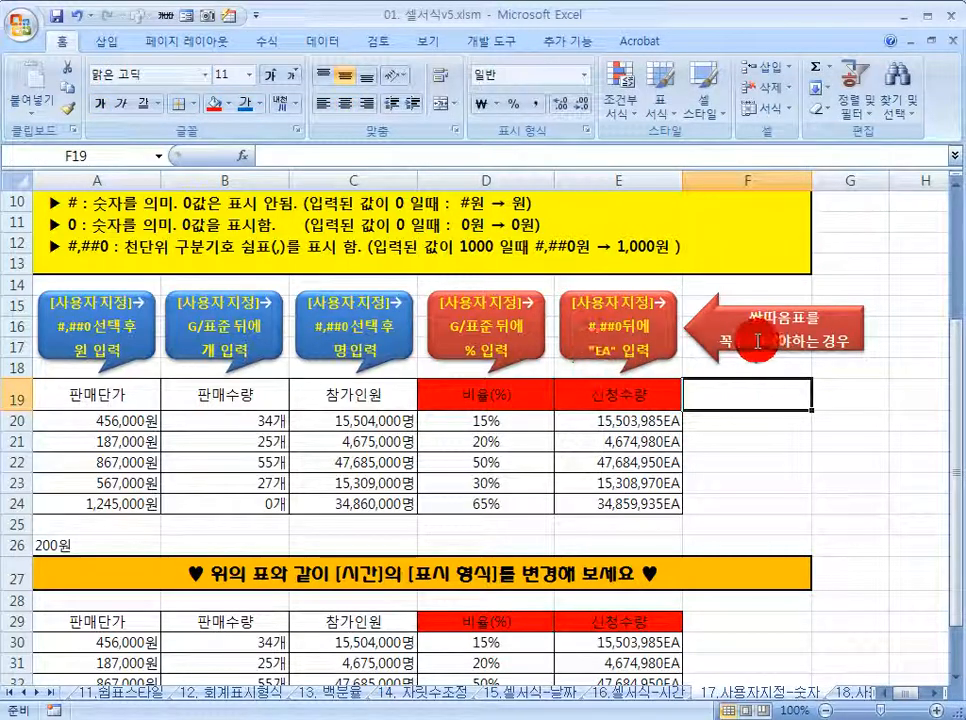
left_click(713, 379)
left_click(574, 369)
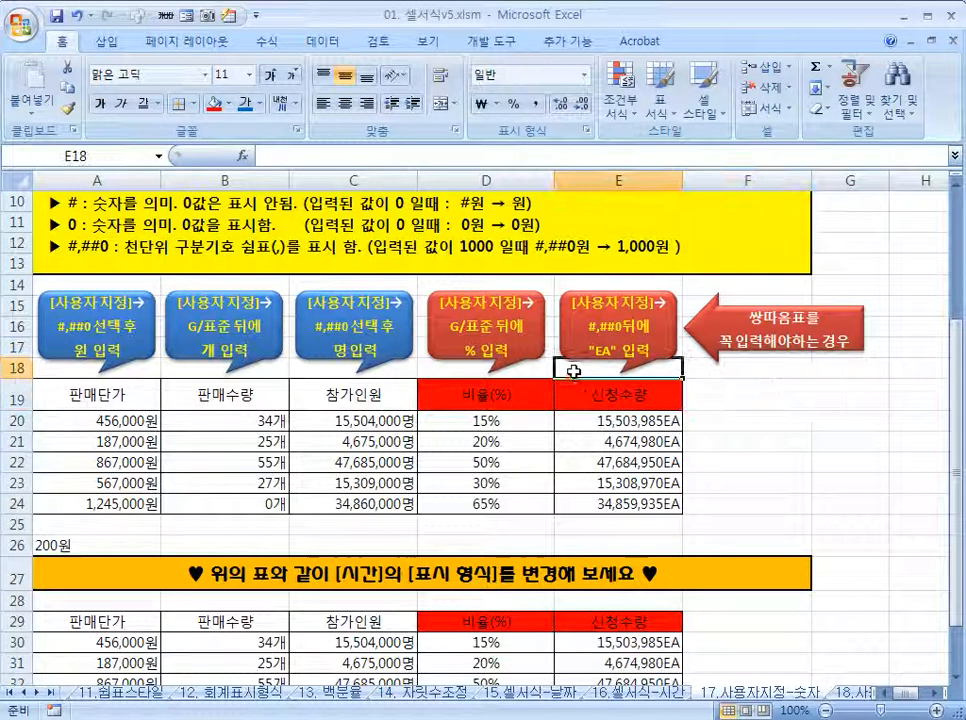
scroll(427, 383, "up", 1)
scroll(429, 383, "up", 2)
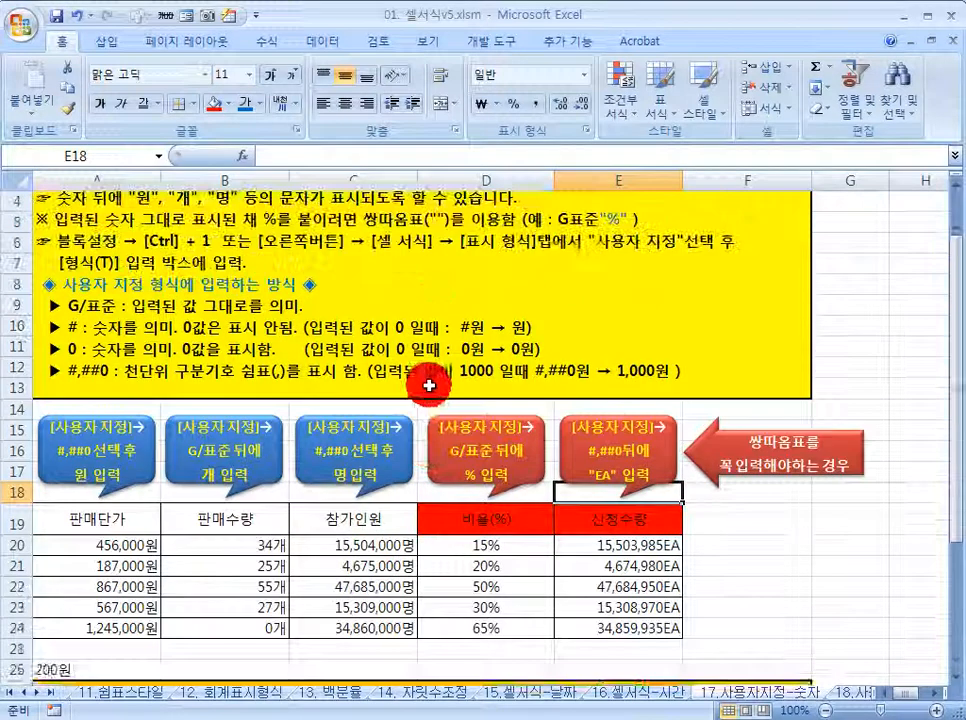